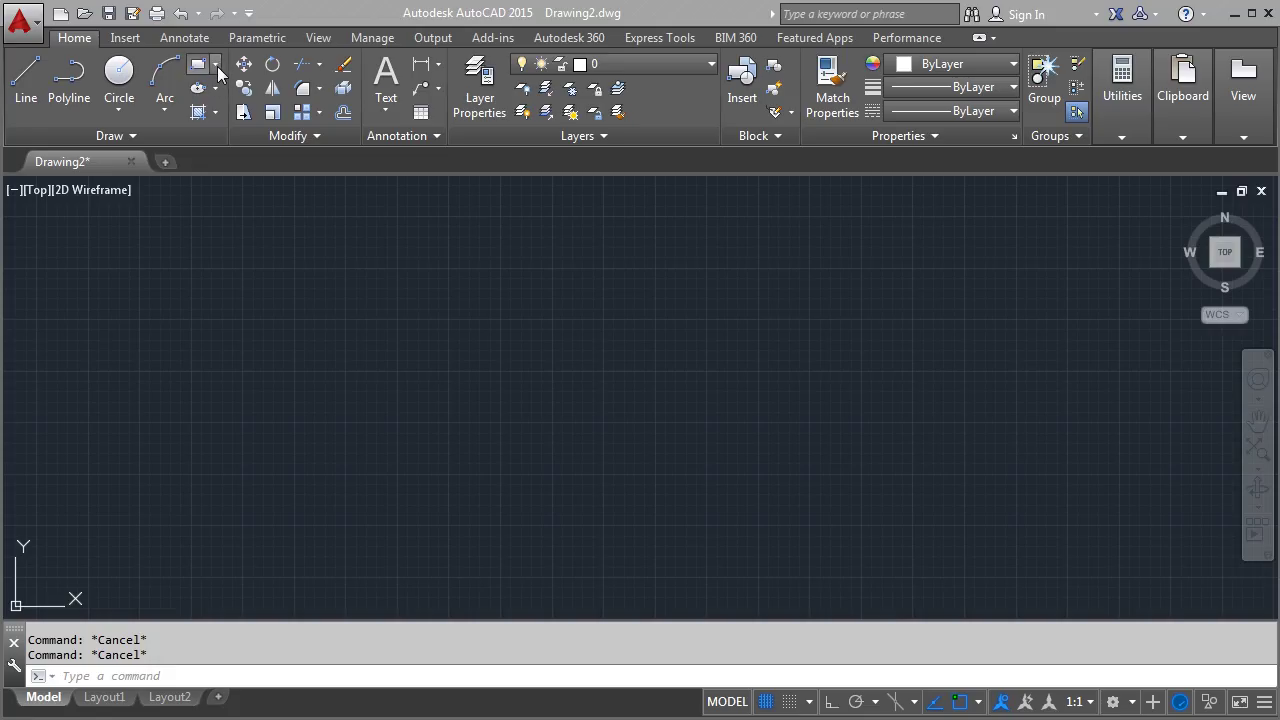
- Show the Rectangle/Polygon flyout in the Draw panel, after cancelling a typed POL shortcut
click(215, 64)
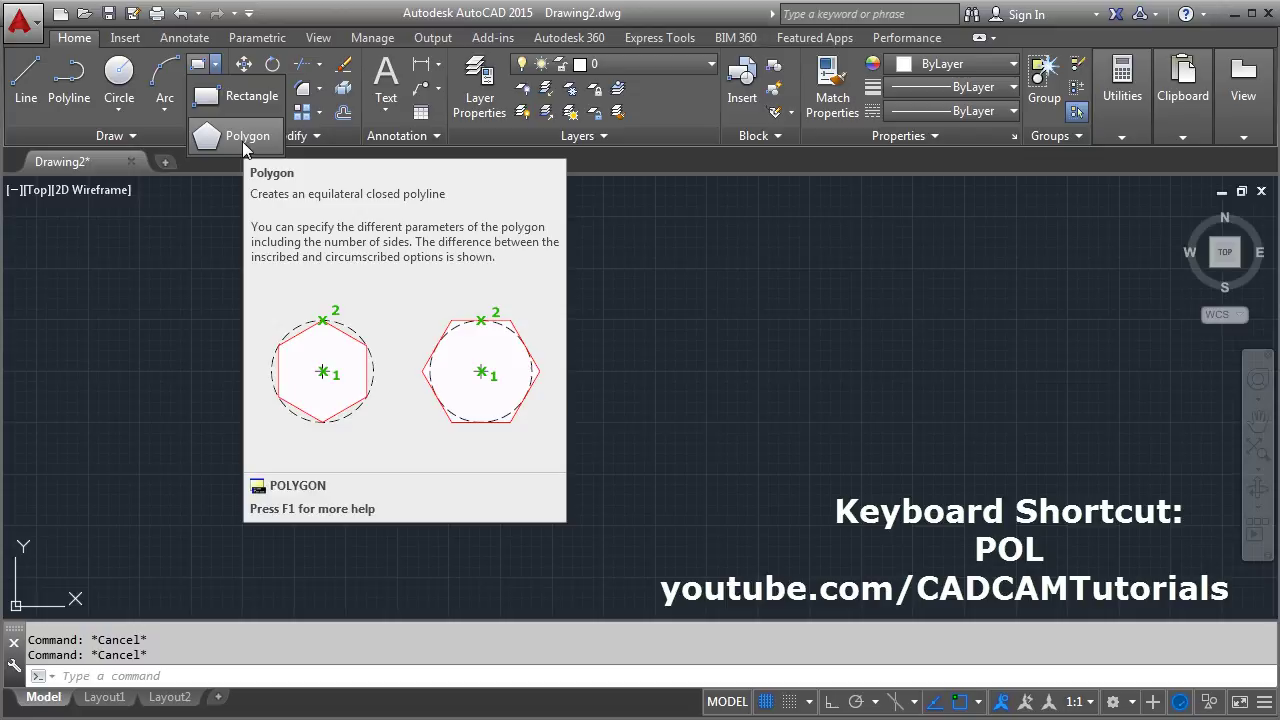
click(415, 395)
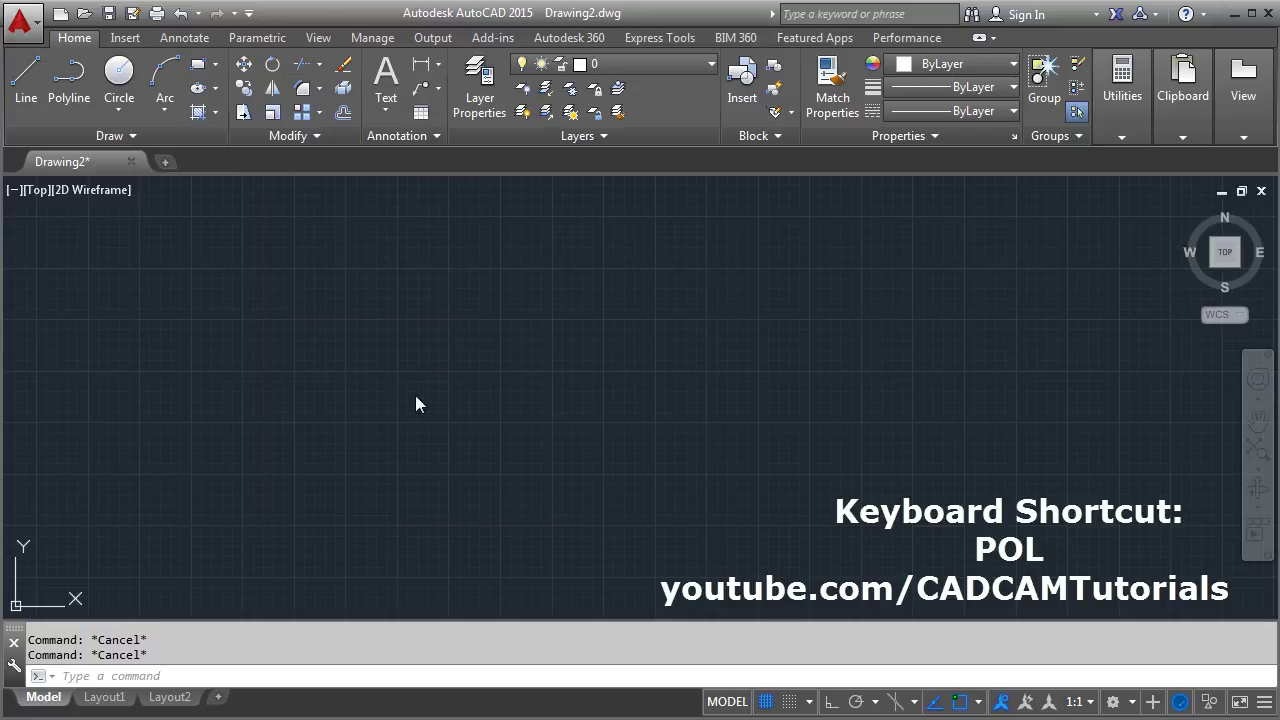
text(pol)
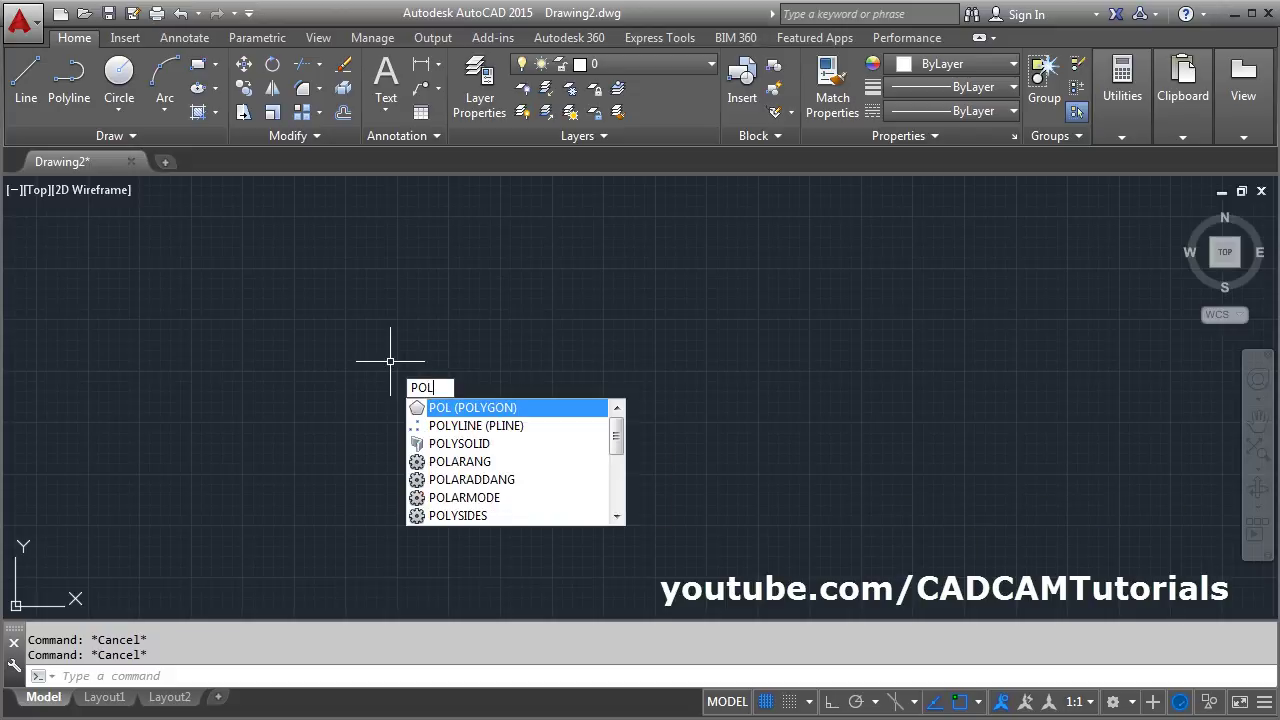
key(Escape)
click(215, 64)
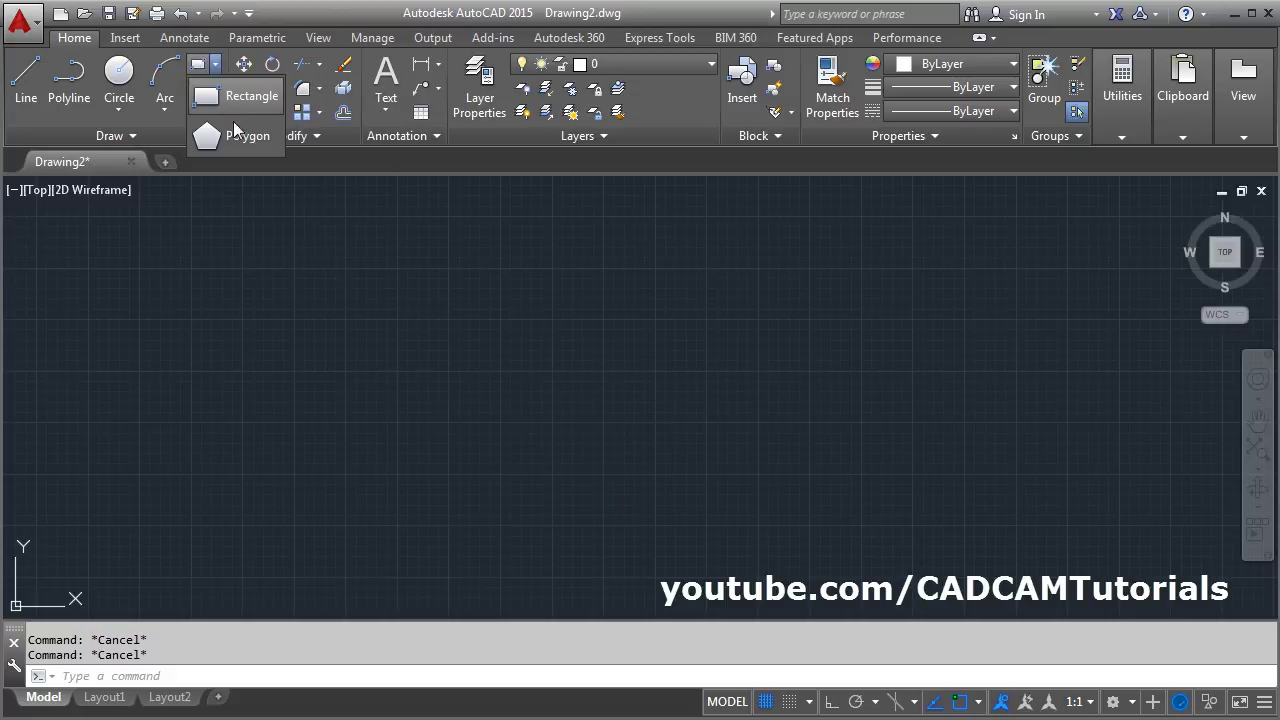
- Draw a 6-sided polygon, inscribed in circle with radius 3, around a picked centre point
click(238, 136)
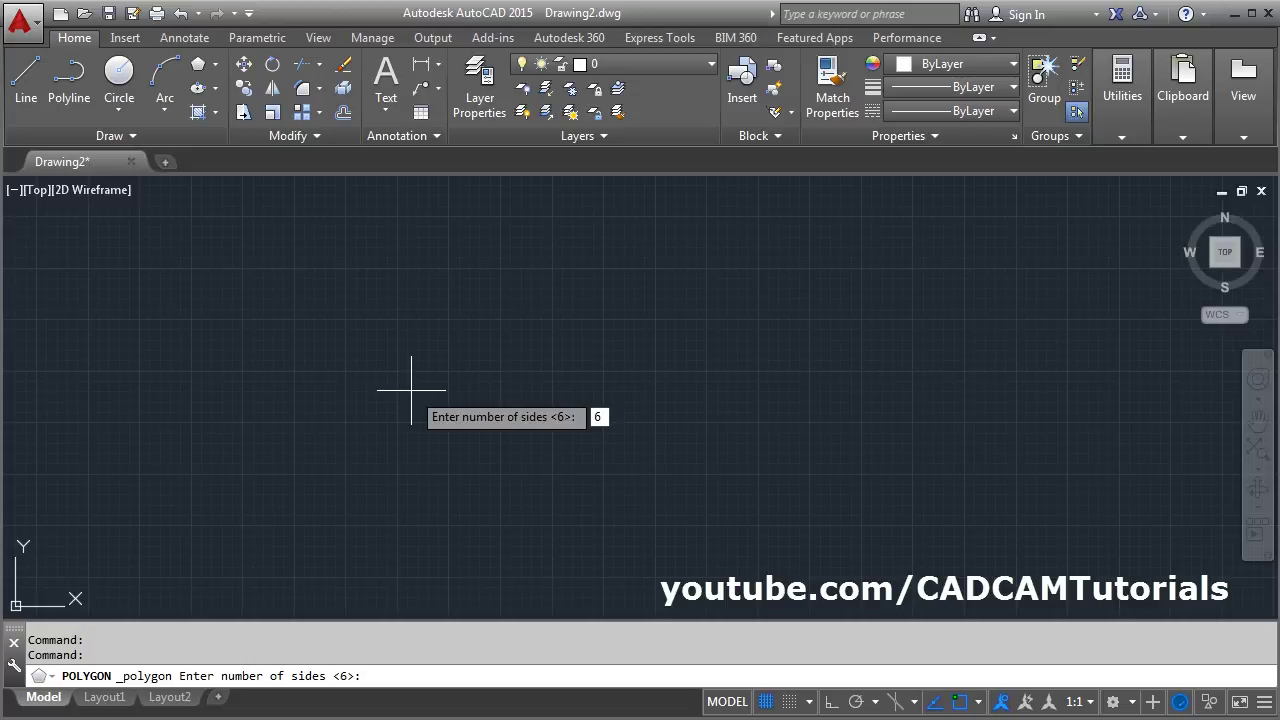
text(6)
key(Return)
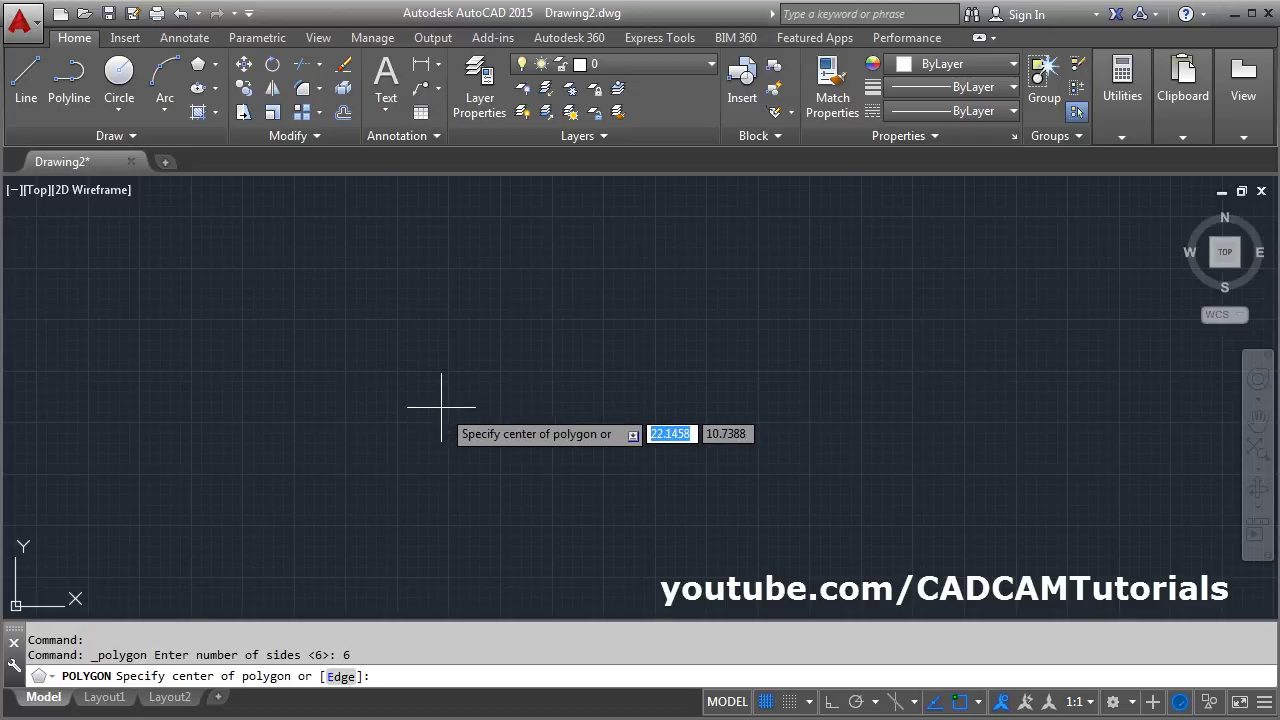
click(499, 405)
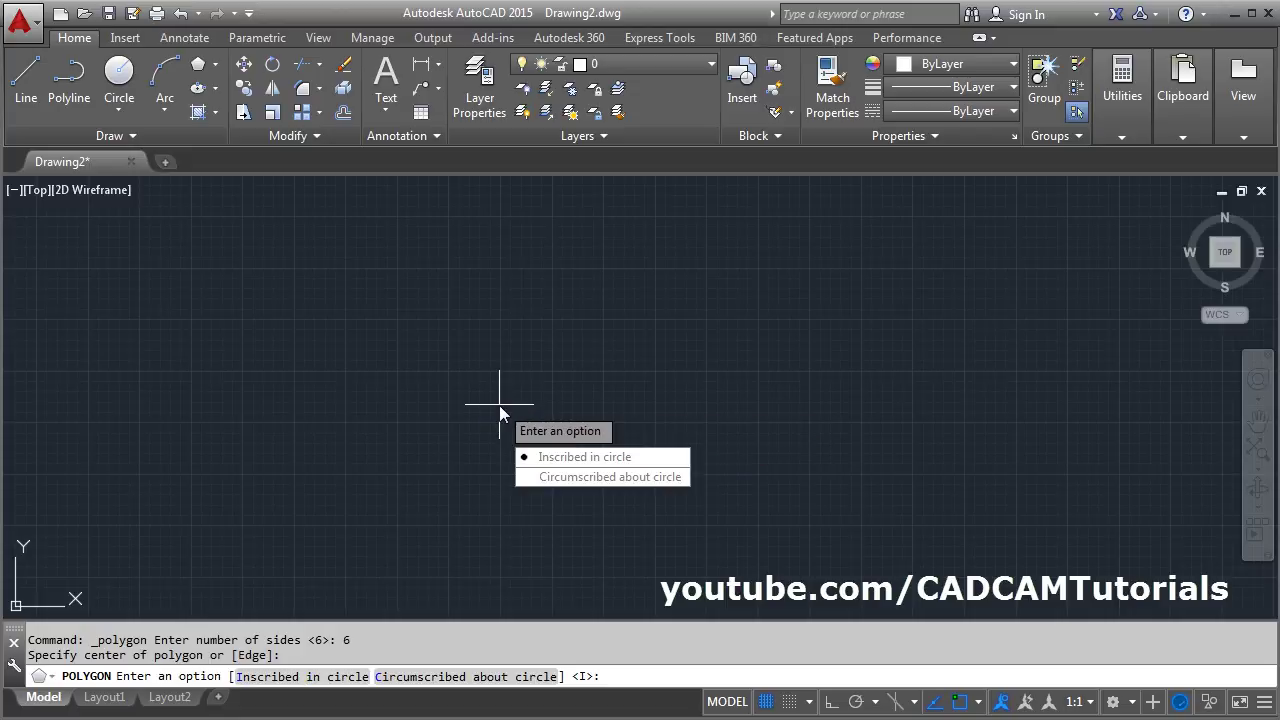
click(591, 459)
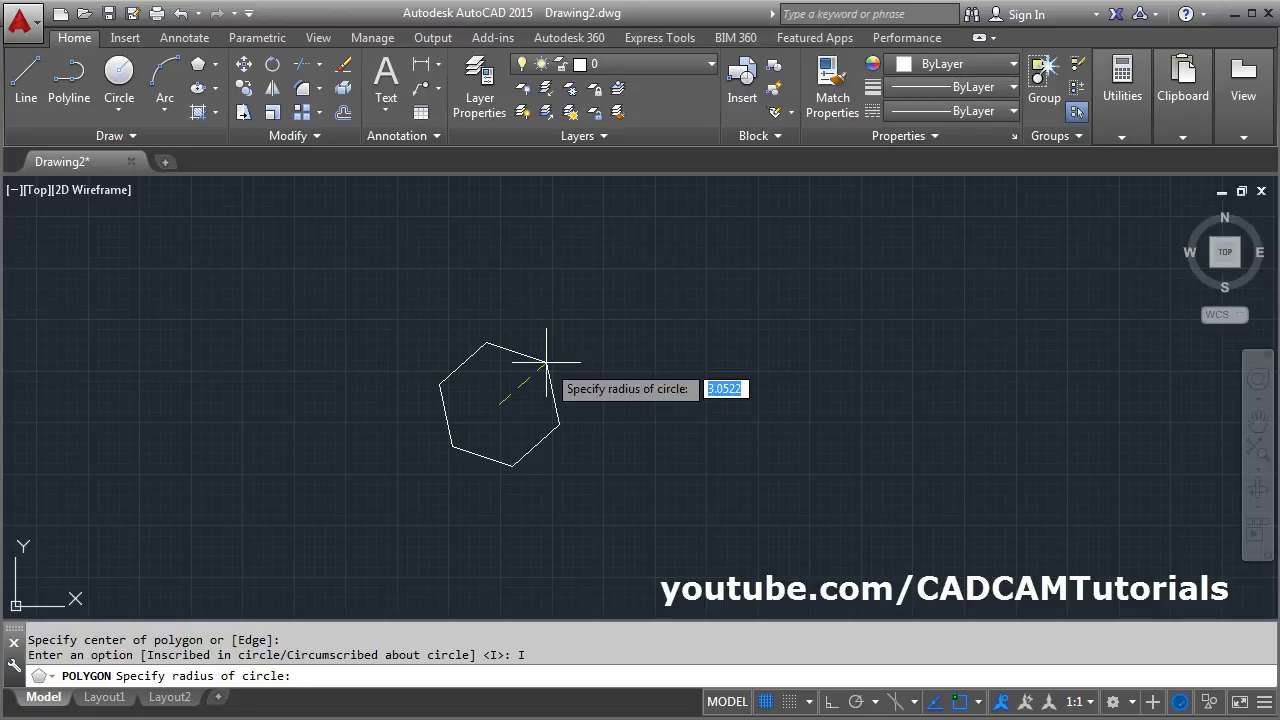
text(3)
key(Return)
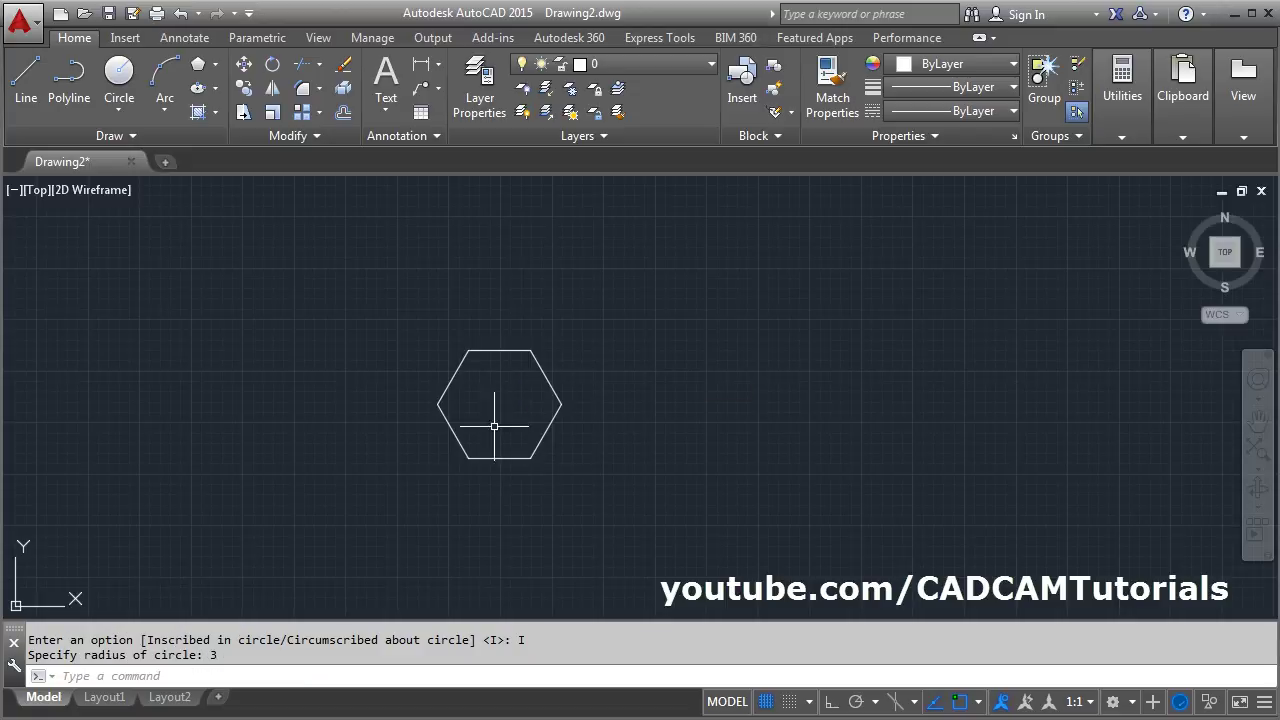
- Draw a circle from the hexagon's centre through one of its corners
scroll(509, 398, up, 2)
scroll(511, 414, up, 2)
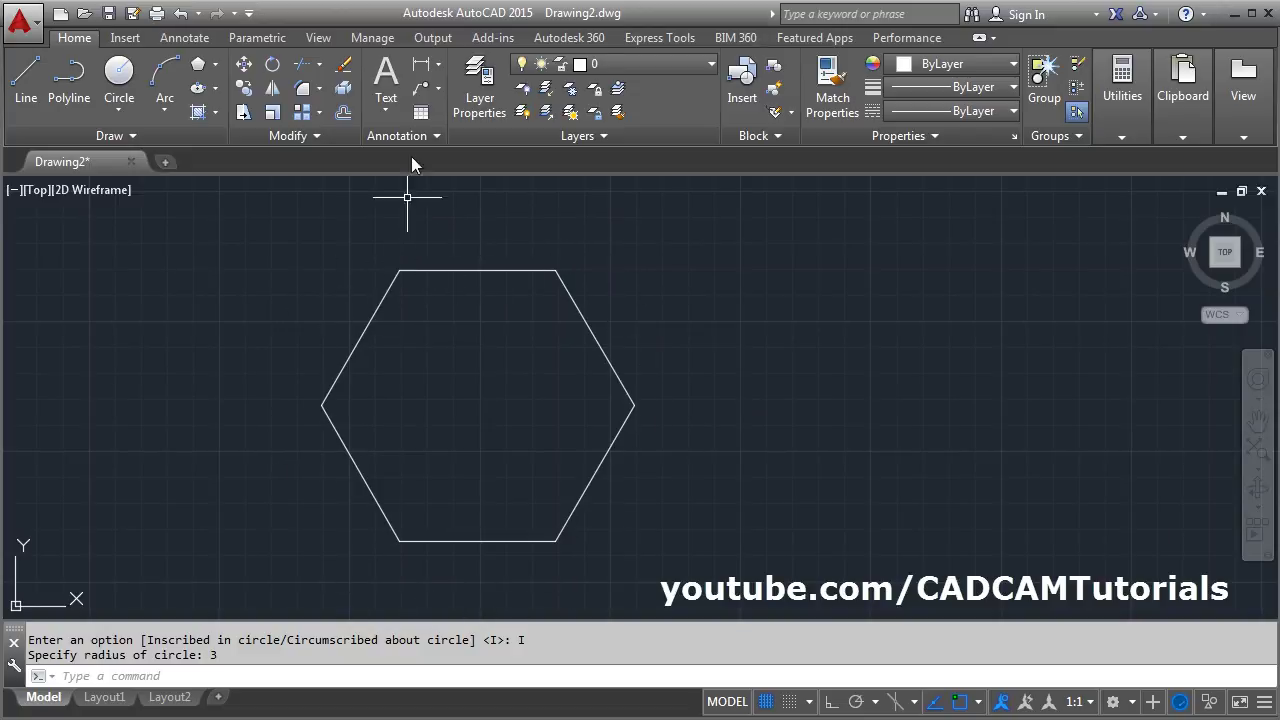
click(121, 80)
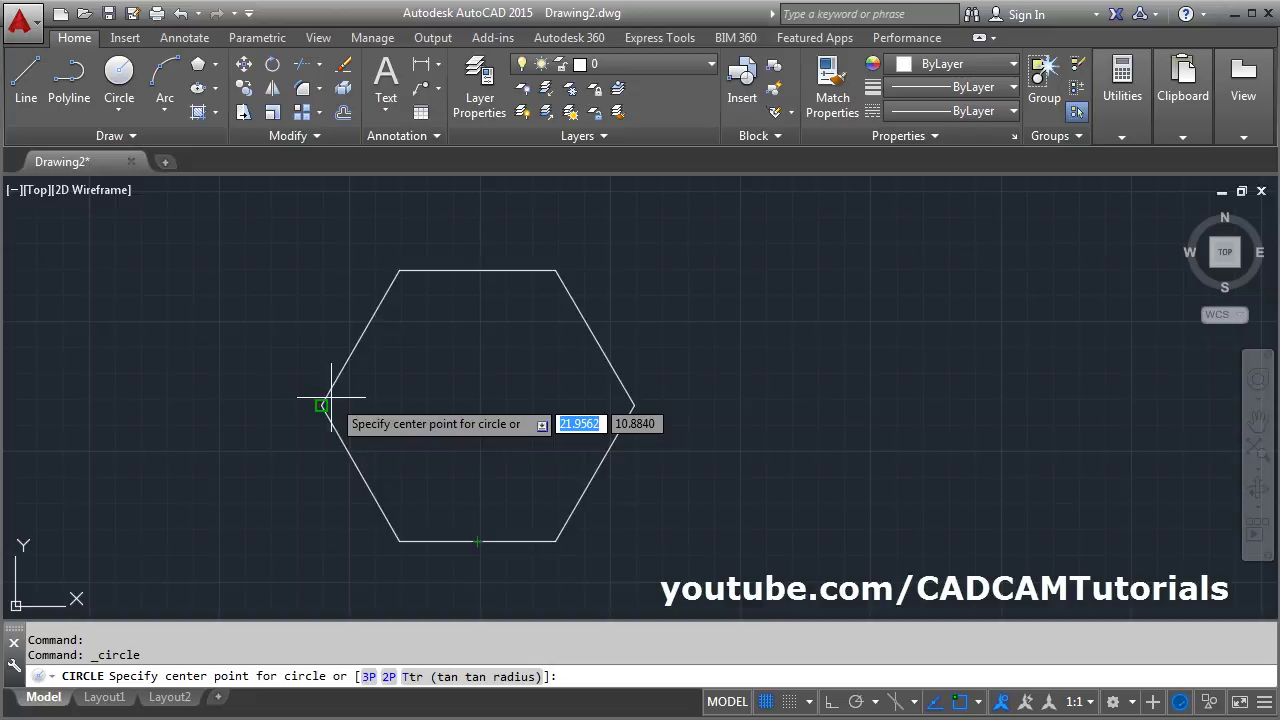
click(477, 405)
click(550, 268)
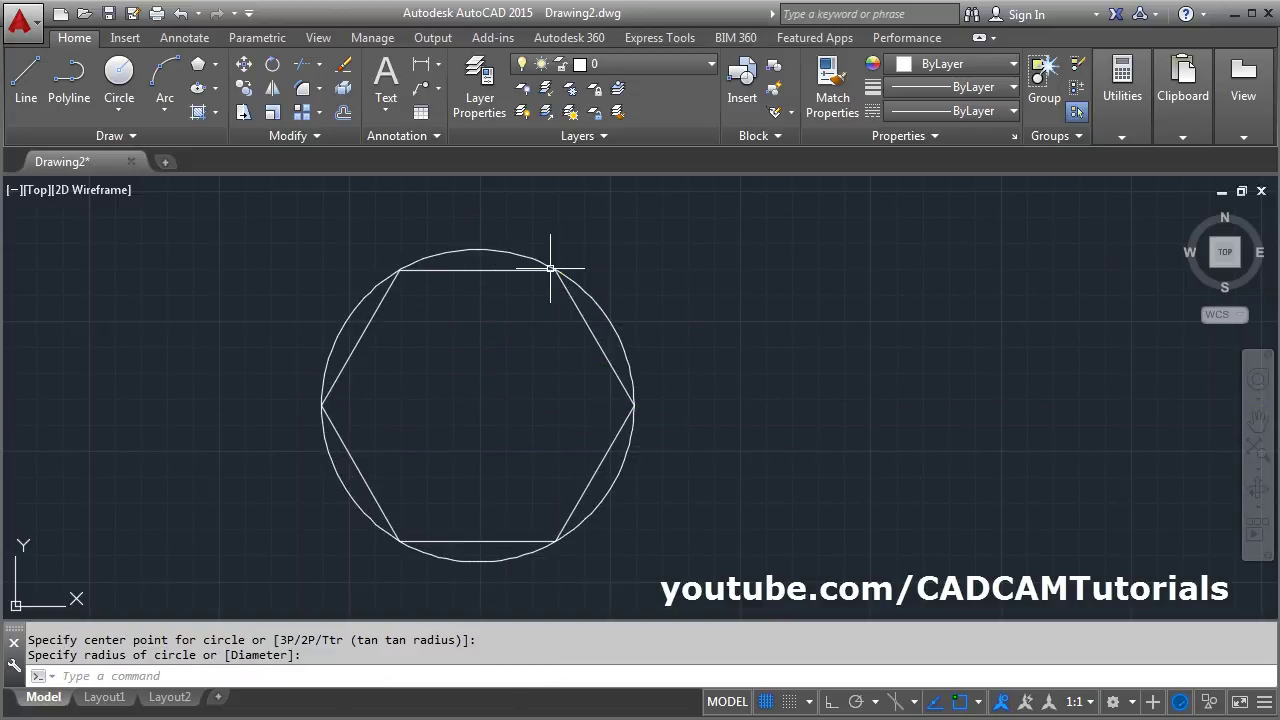
- Move the new circle onto the Hidden layer so it shows dashed yellow
click(499, 255)
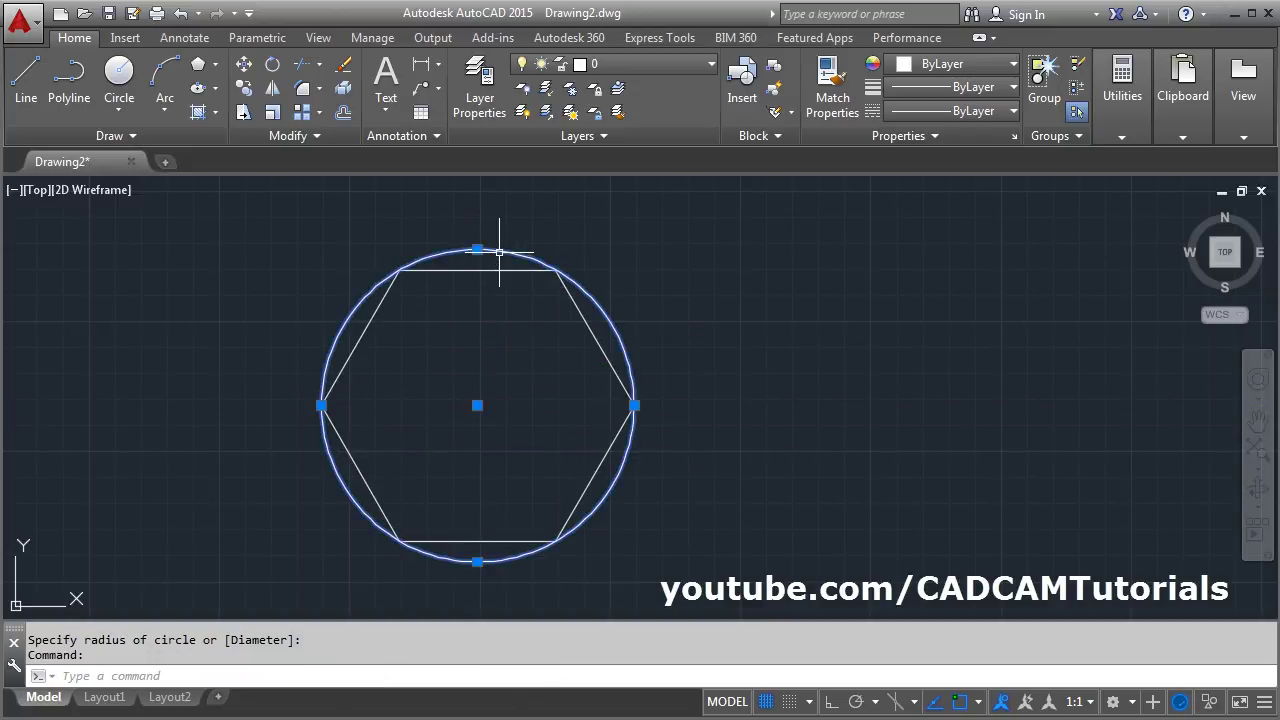
click(617, 64)
click(632, 134)
key(Escape)
key(Escape)
middle_drag(548, 360, 486, 360)
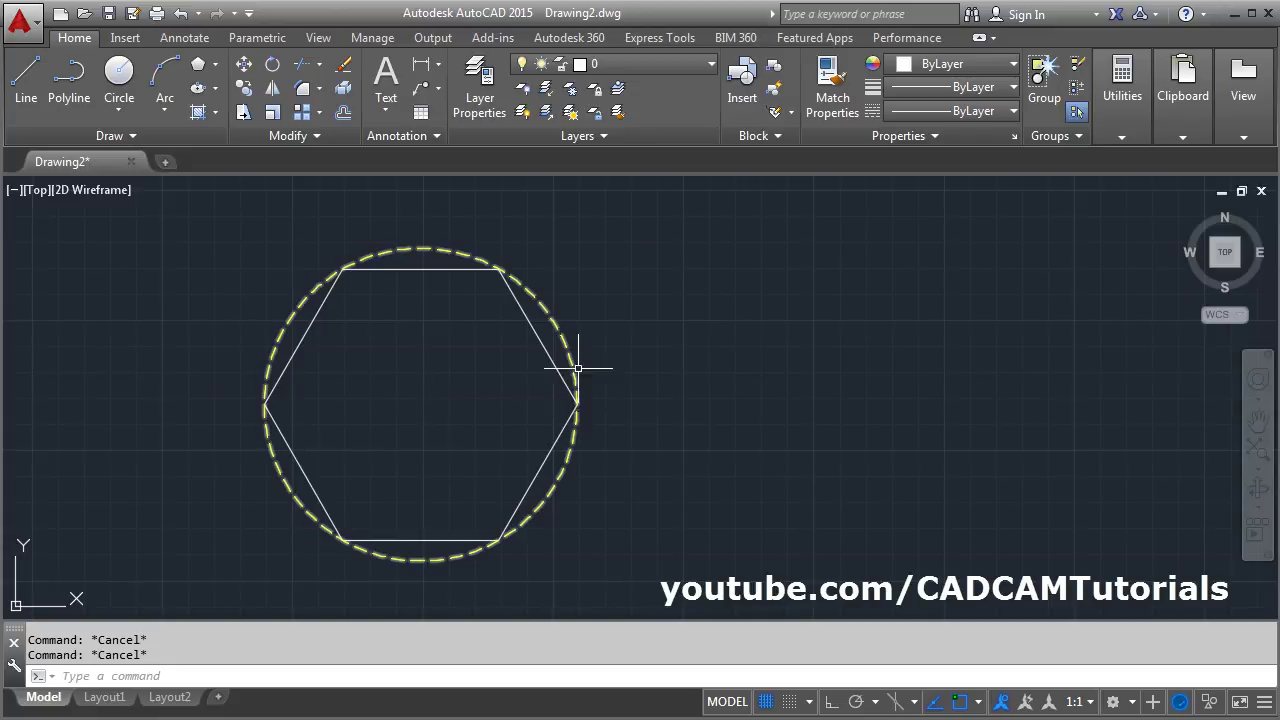
- Add a linear dimension of 3 from the hexagon's centre to its right corner
click(421, 66)
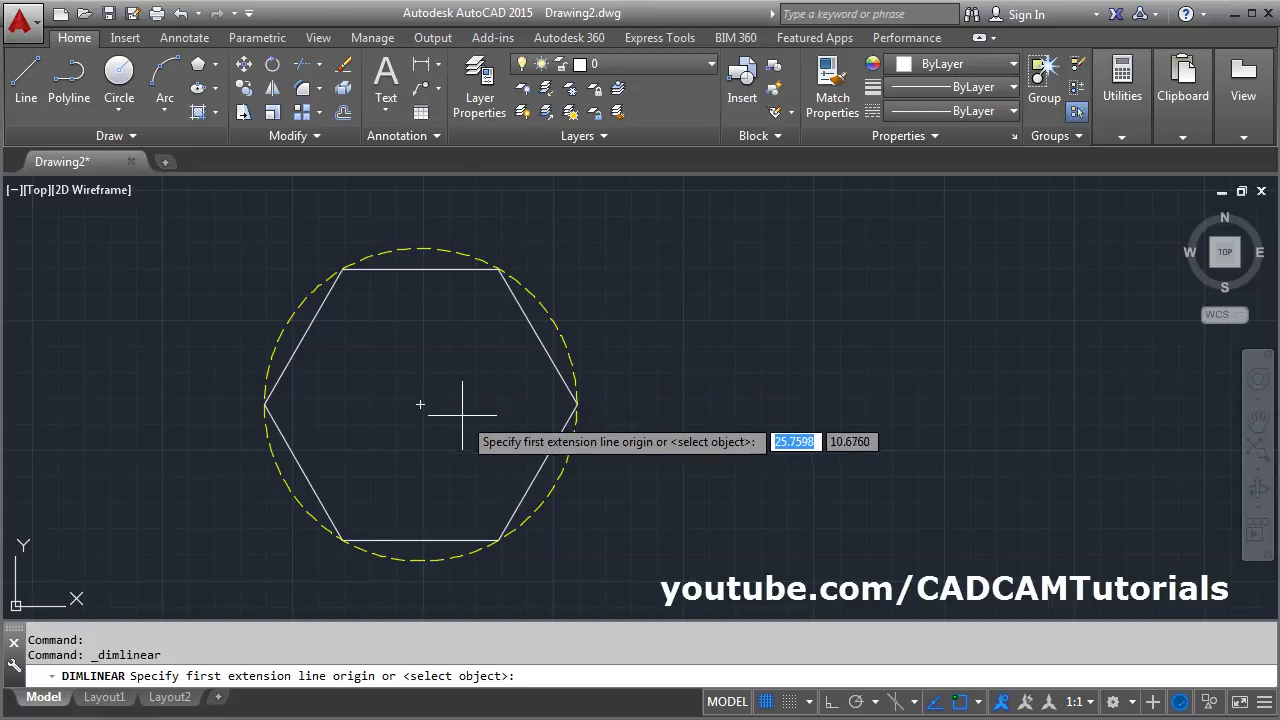
click(421, 402)
click(577, 404)
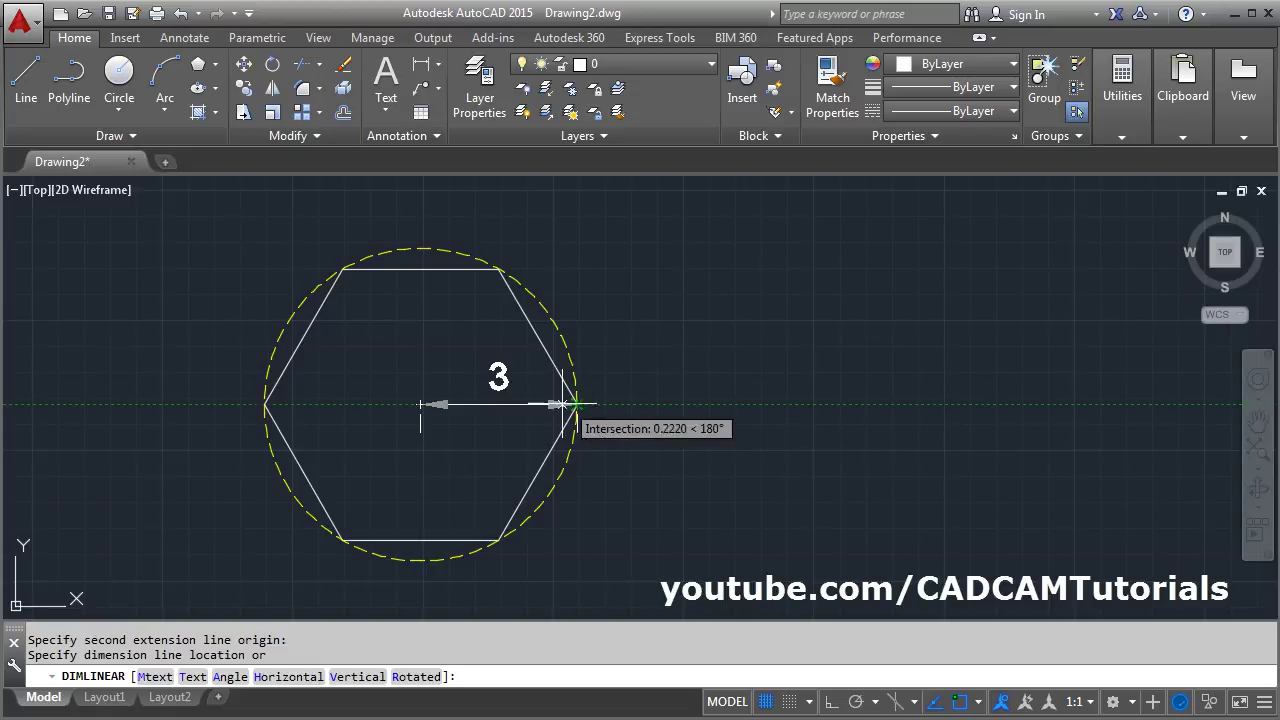
click(503, 404)
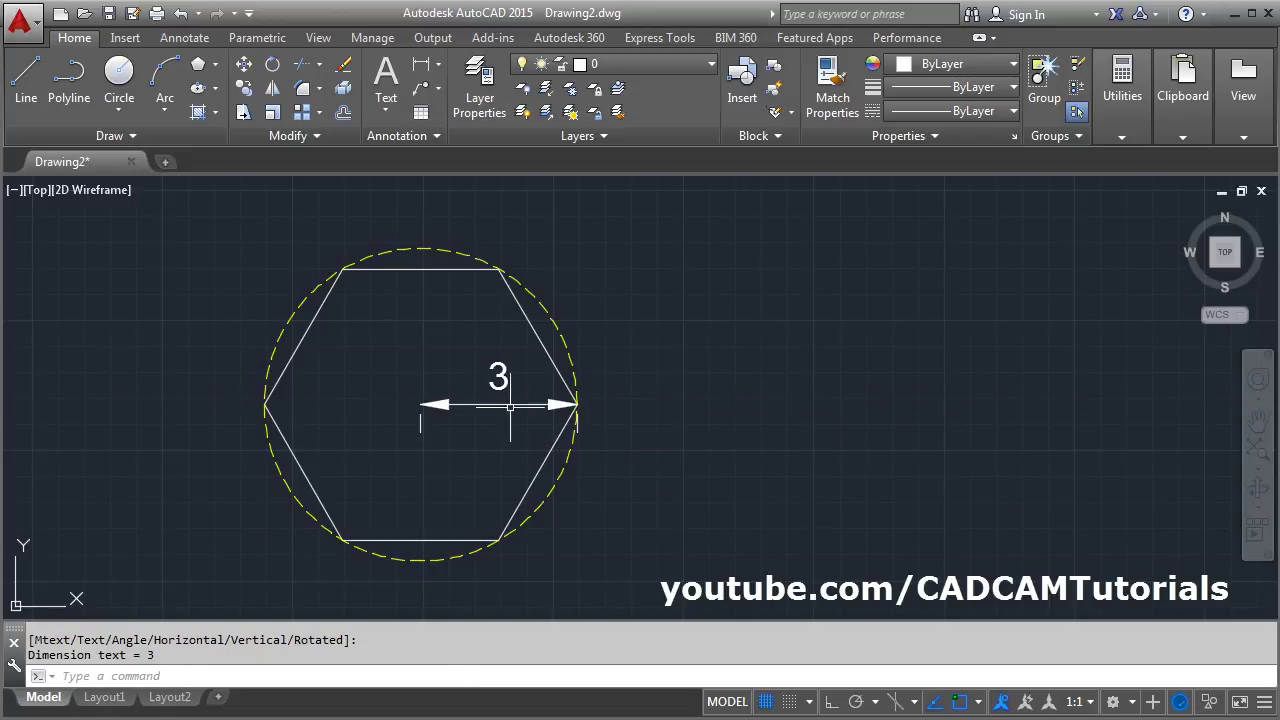
middle_drag(618, 447, 623, 429)
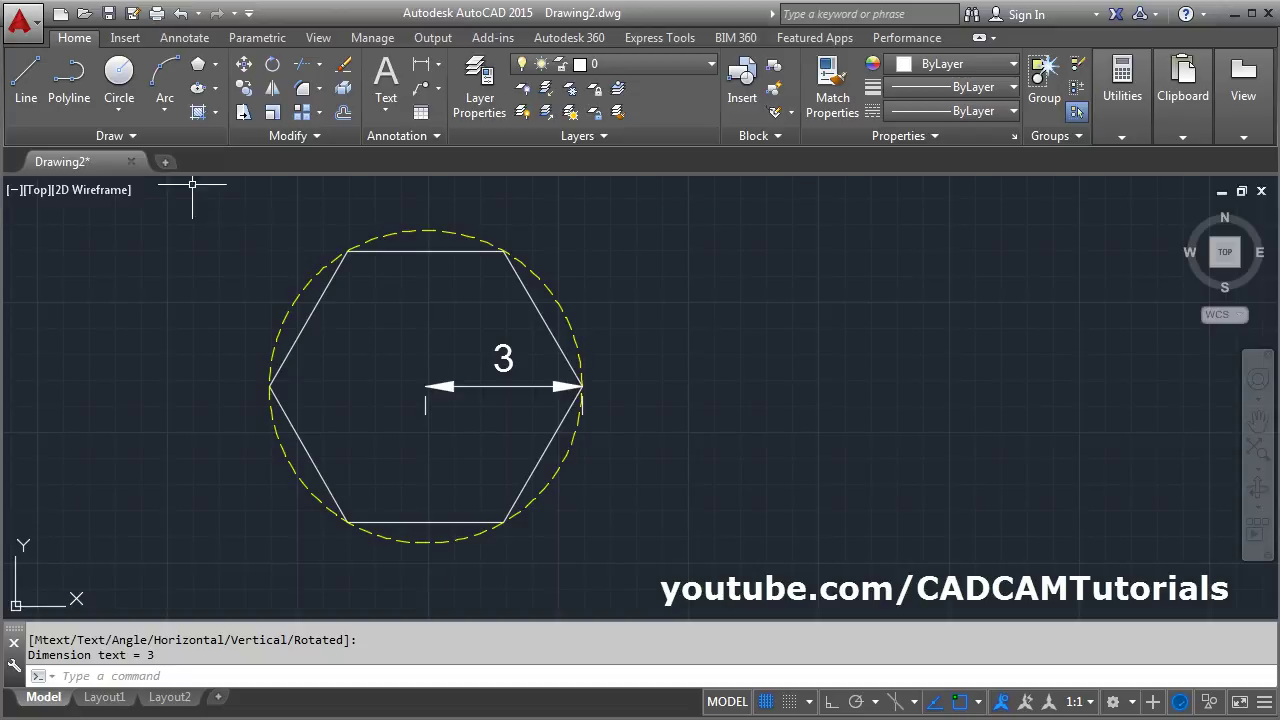
- Add a linear dimension of 6 between the hexagon's left and right corners, placed below it
click(421, 64)
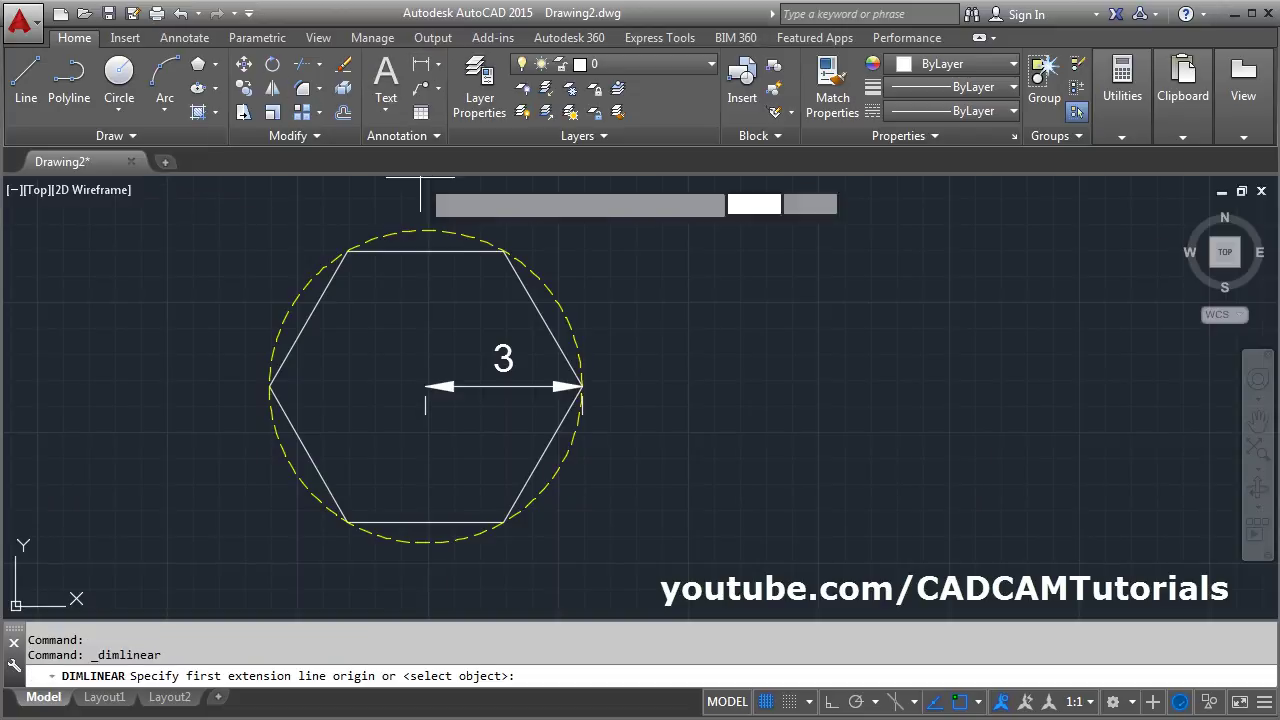
click(270, 385)
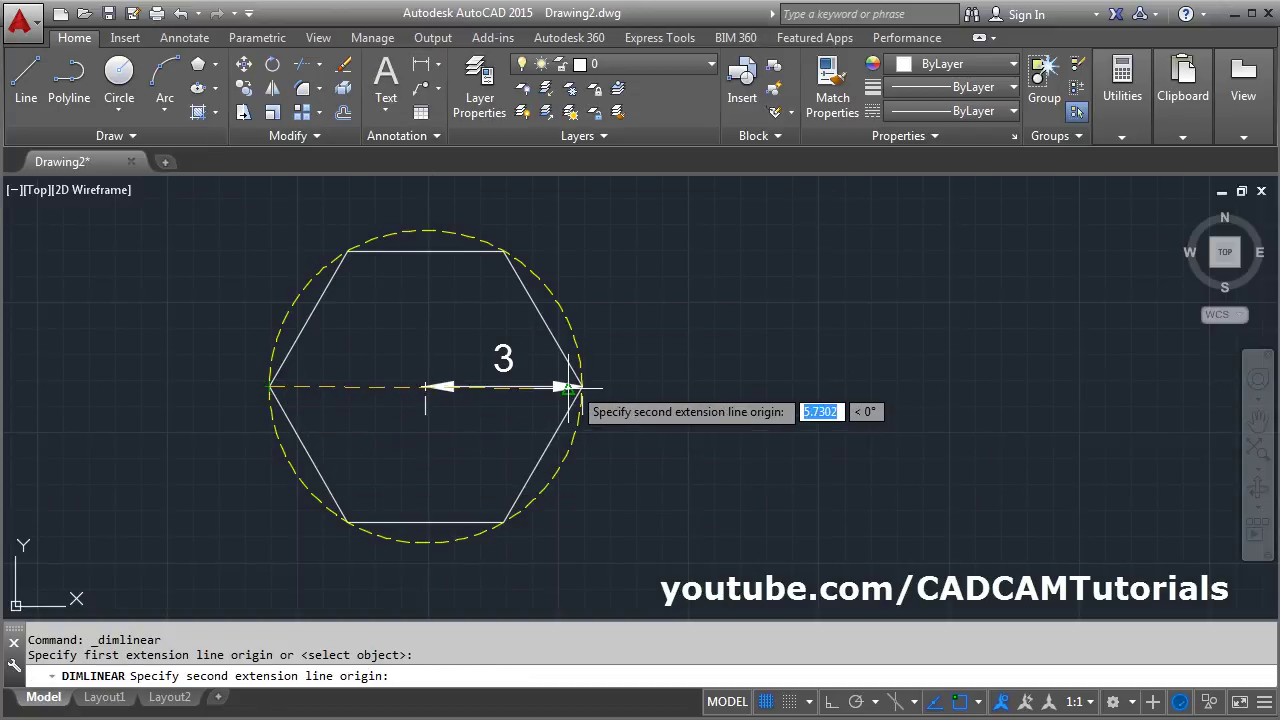
click(581, 385)
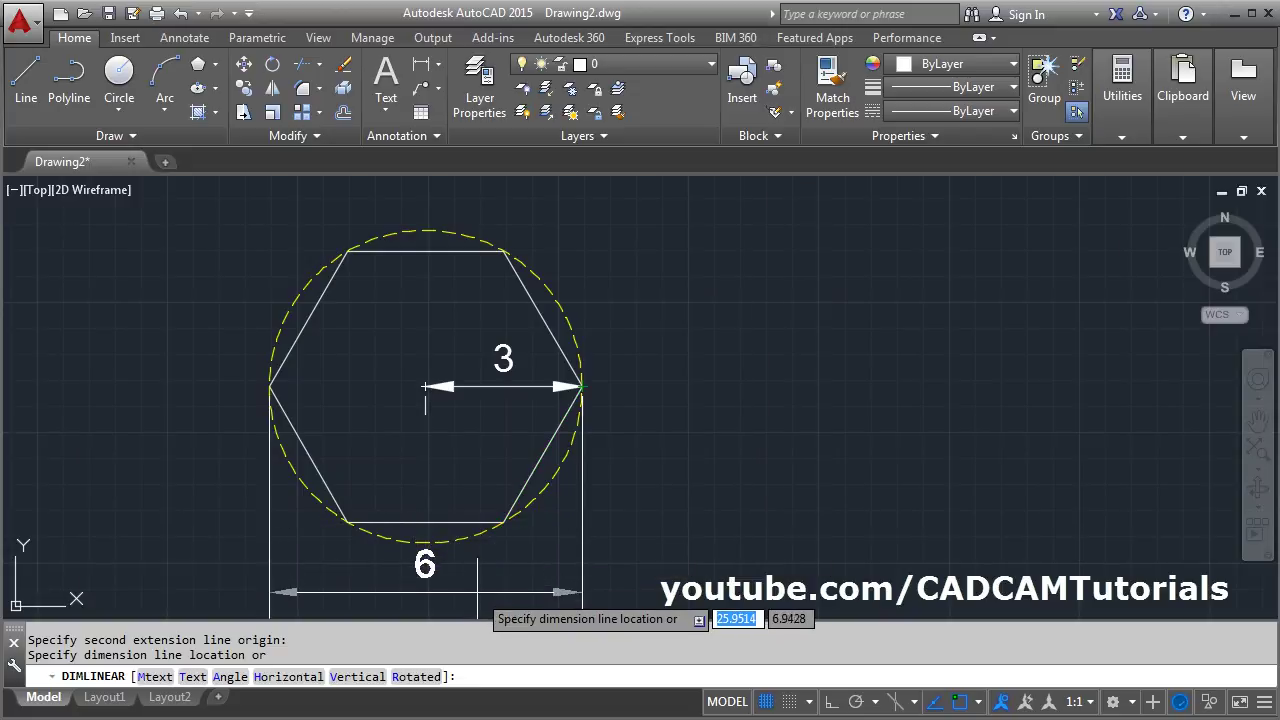
middle_drag(466, 563, 420, 471)
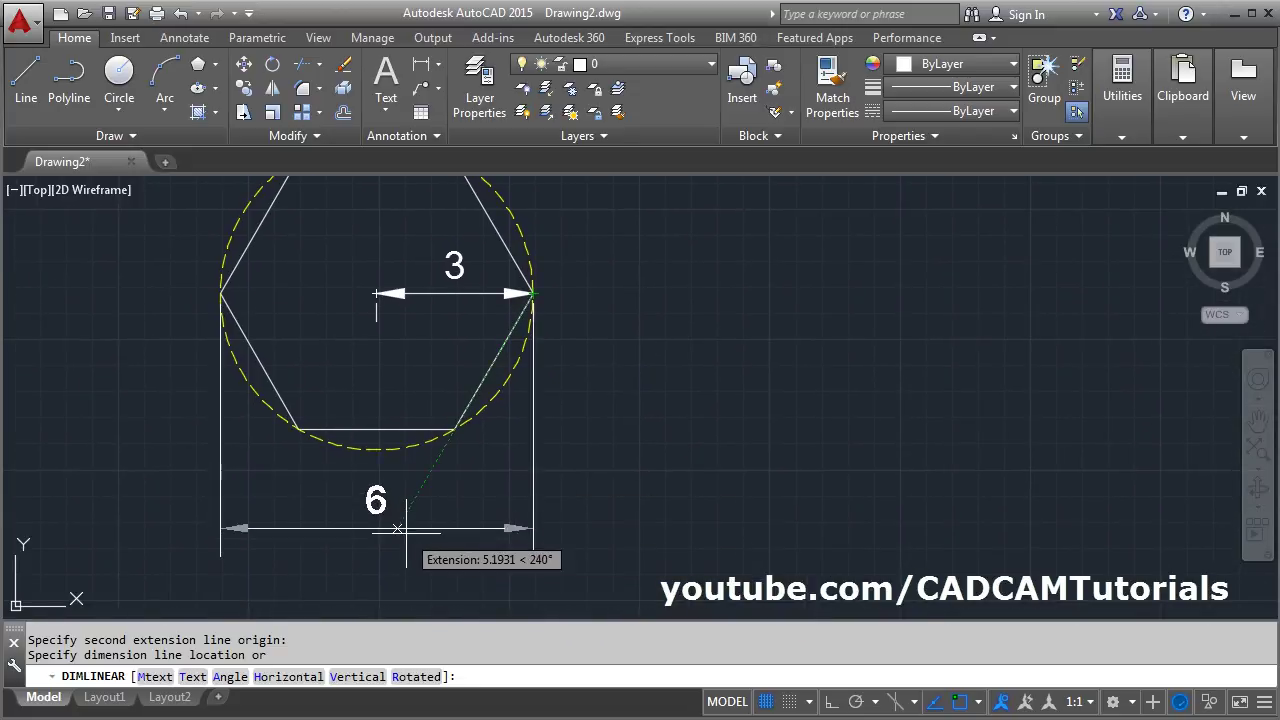
click(398, 529)
middle_drag(503, 414, 529, 471)
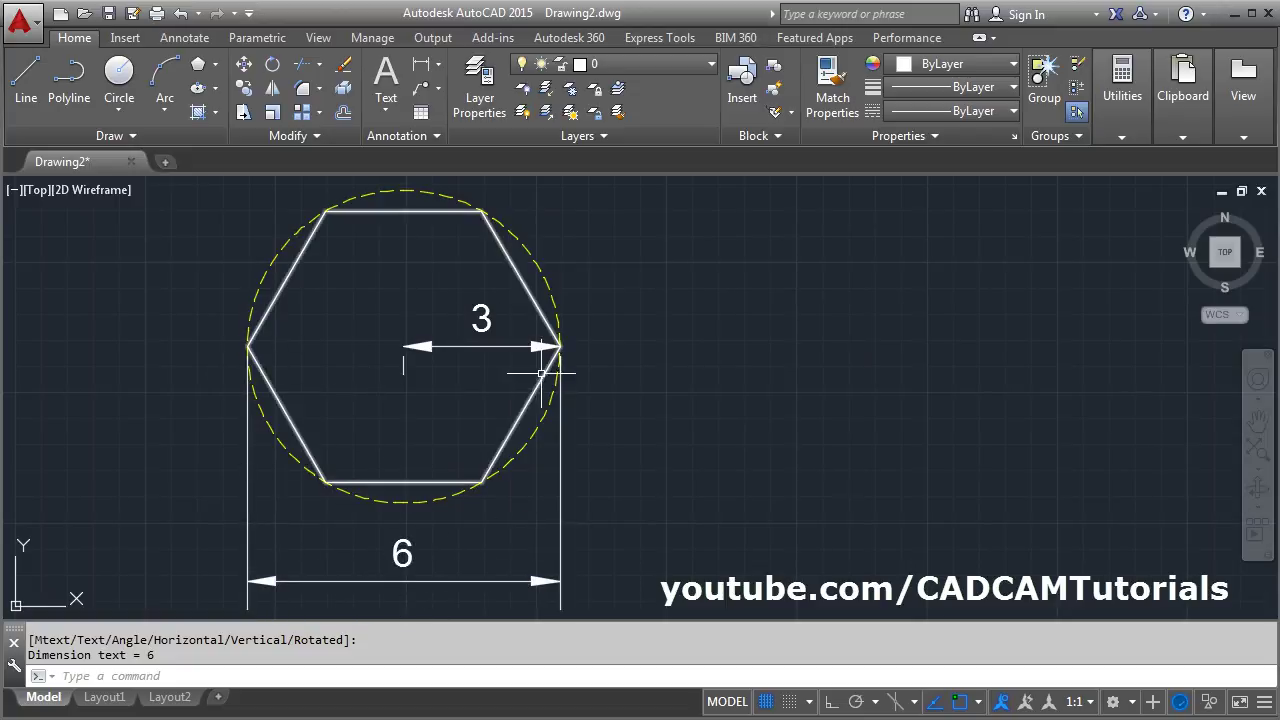
middle_drag(655, 378, 551, 397)
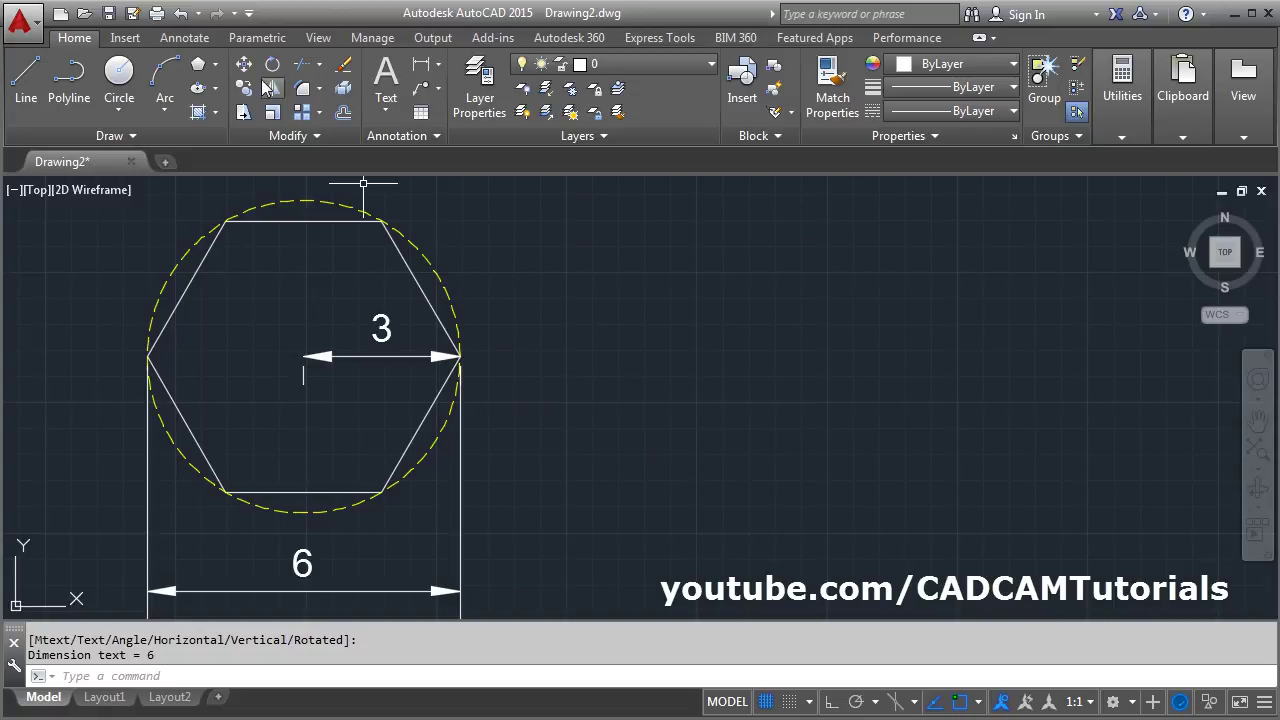
- Draw a 6-sided polygon circumscribed about a radius 4 circle, right of the first hexagon
click(216, 64)
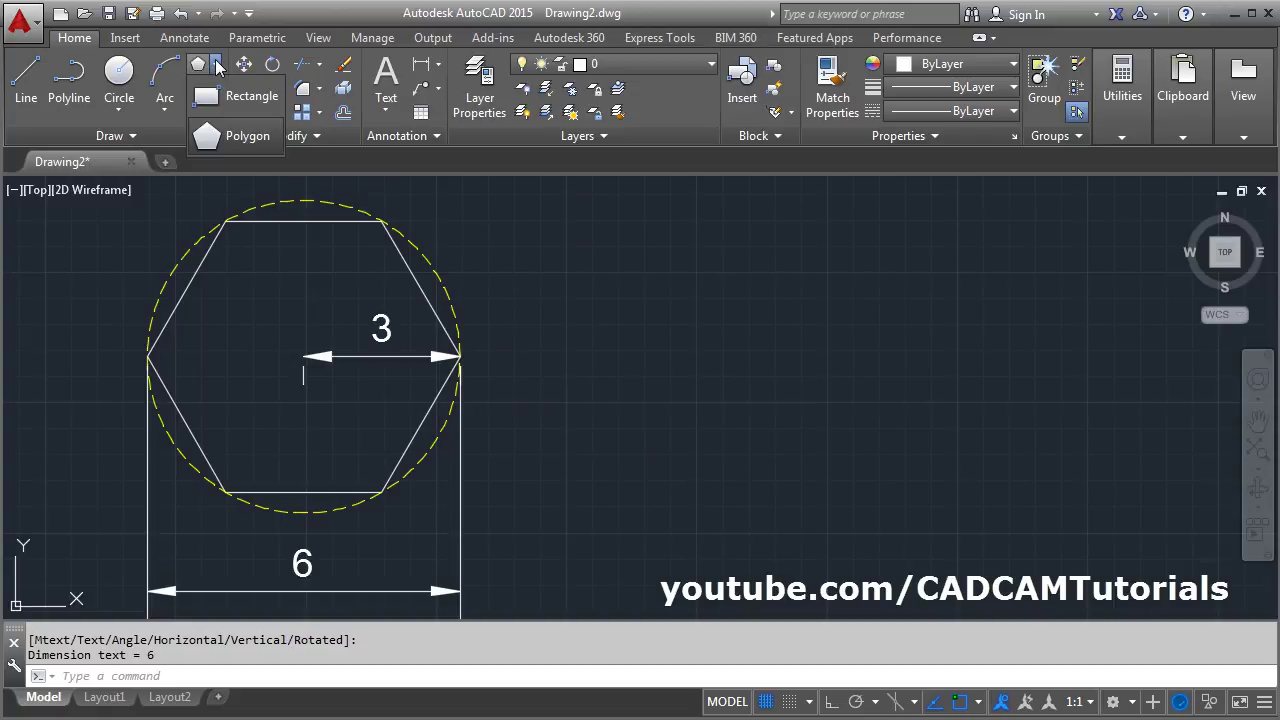
click(236, 136)
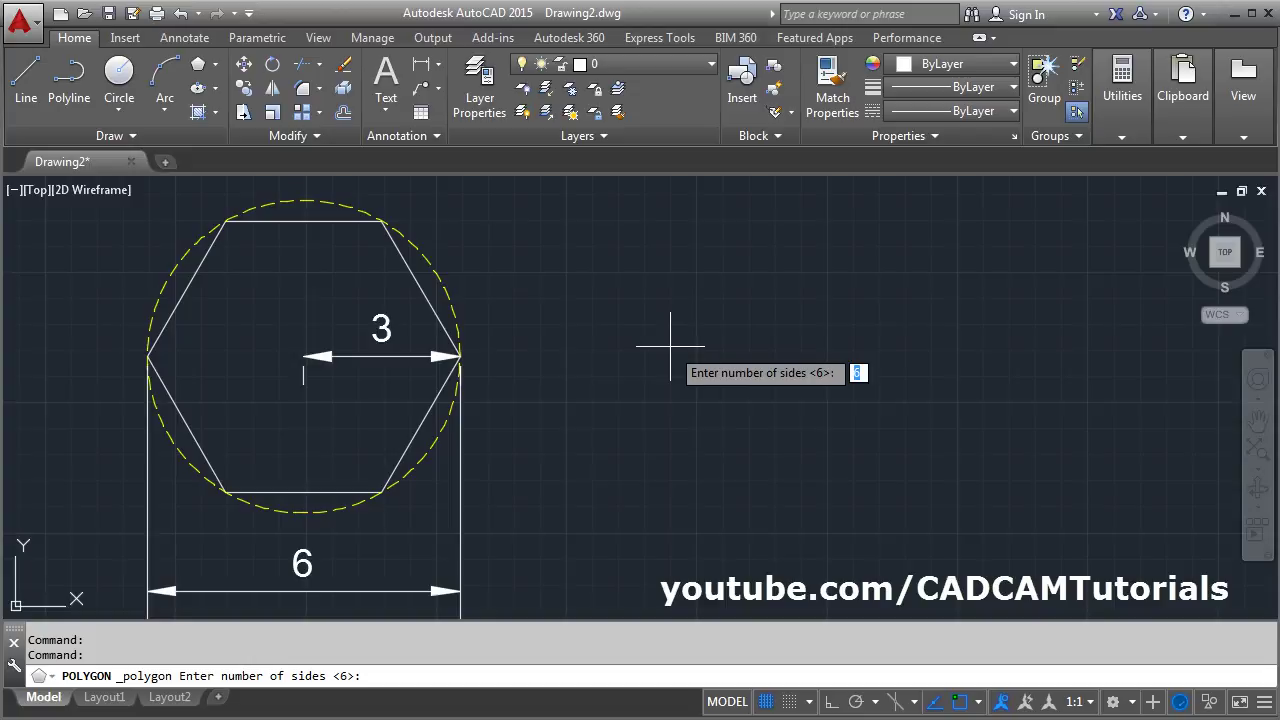
key(Return)
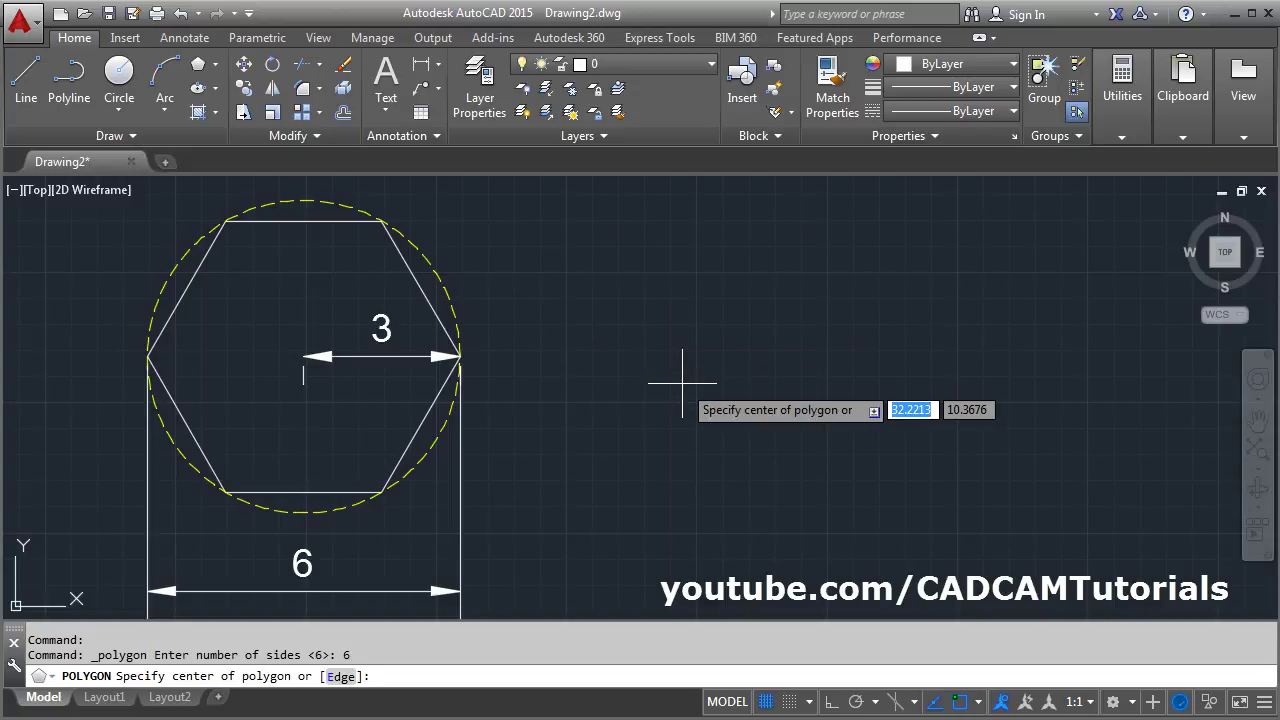
click(803, 365)
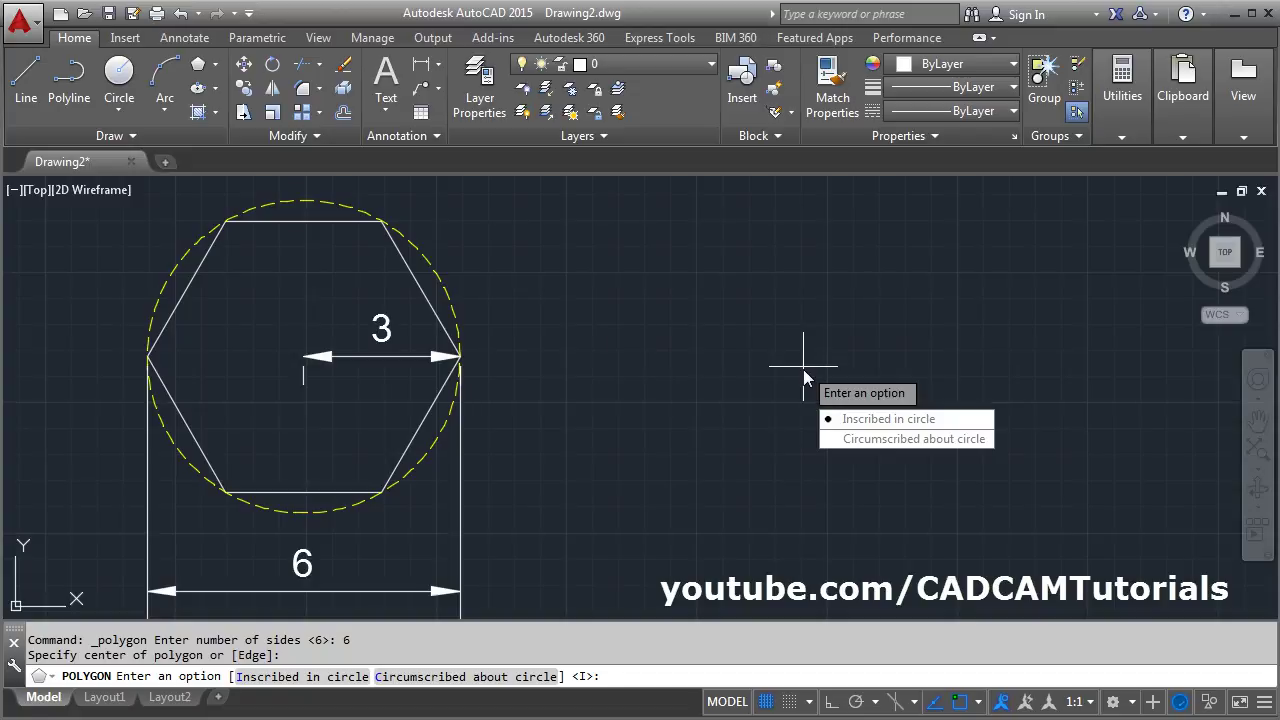
click(886, 443)
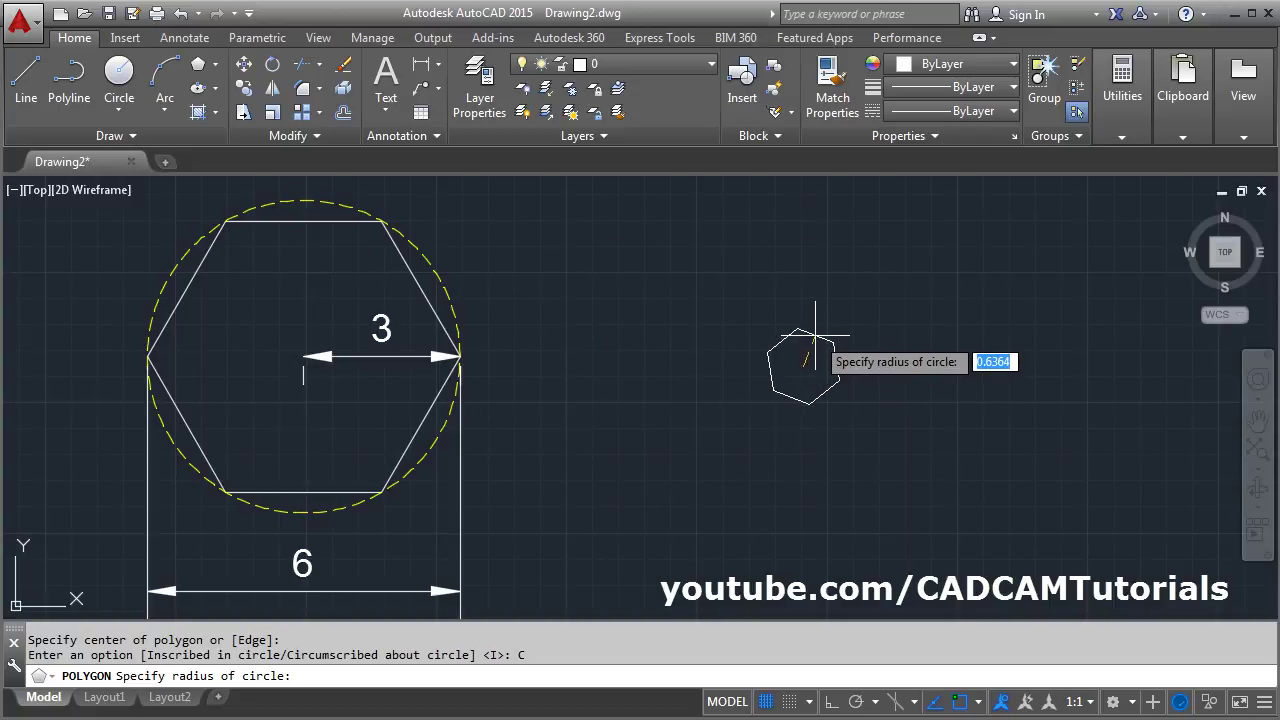
text(4)
key(Return)
scroll(827, 362, down, 4)
scroll(680, 380, up, 4)
scroll(641, 402, down, 3)
scroll(633, 336, up, 1)
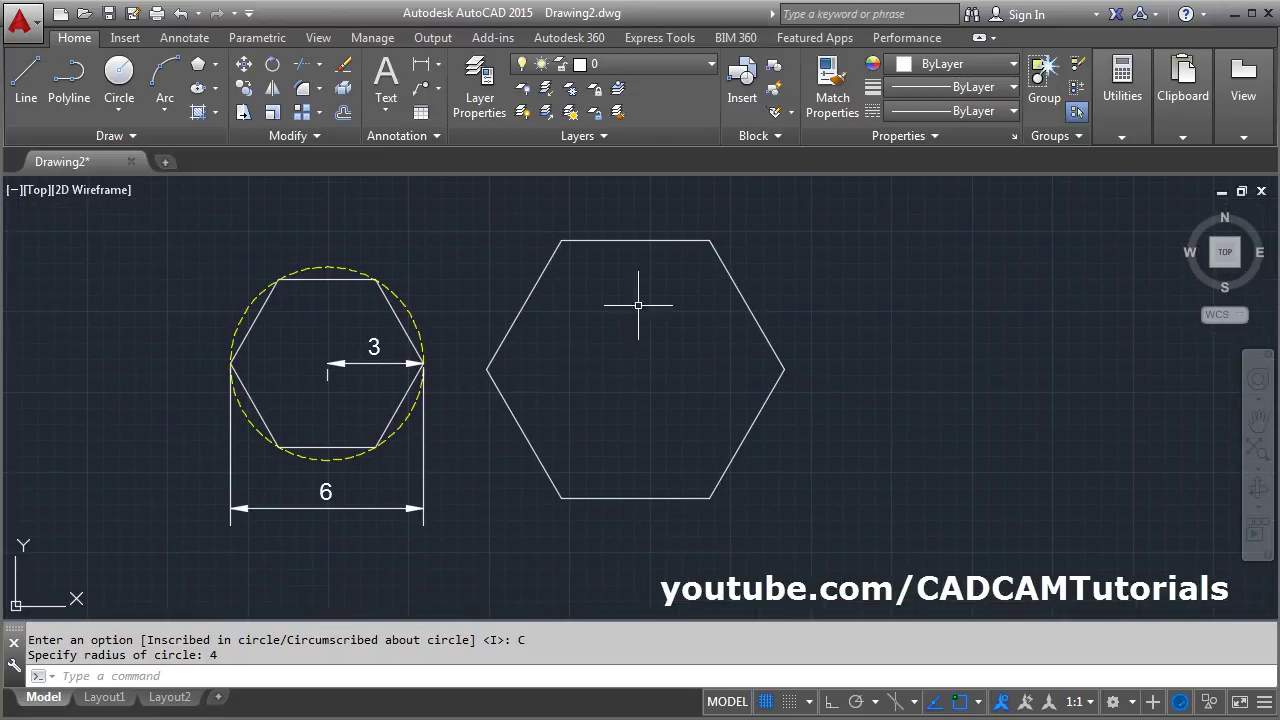
click(119, 75)
mouse_move(487, 370)
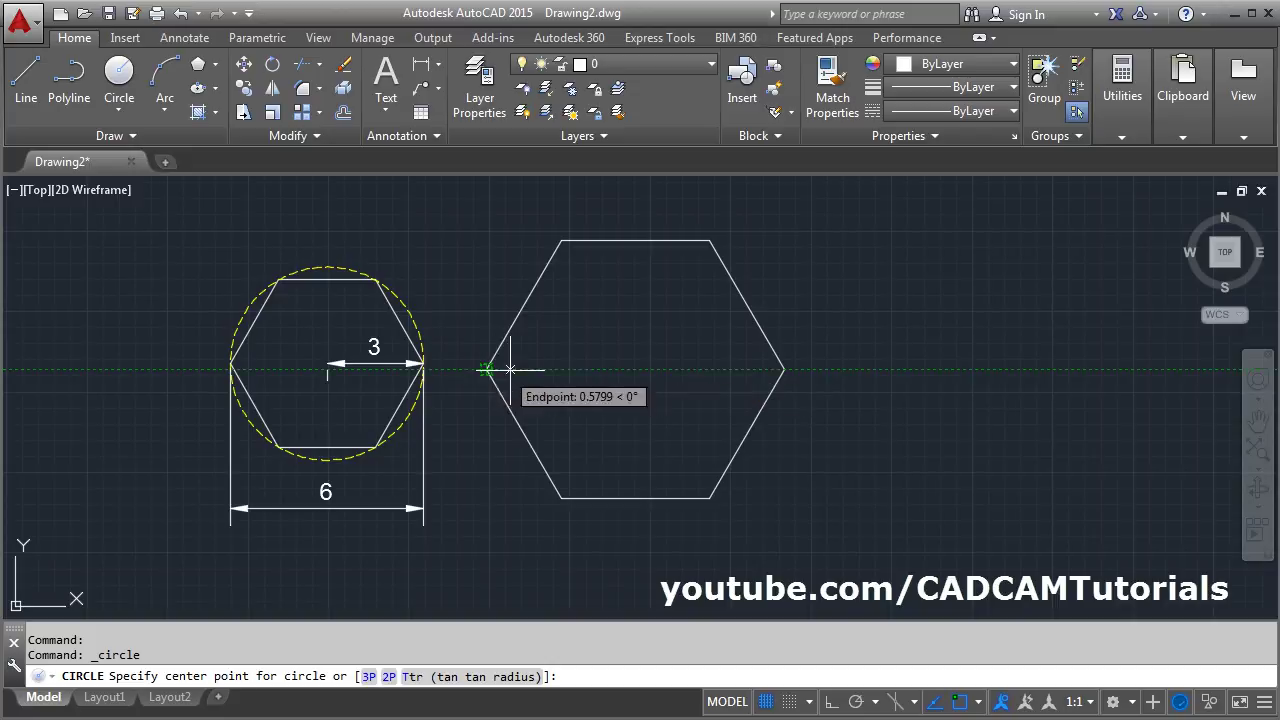
- Draw a circle touching the large hexagon's sides and match it to the first circle's dashed yellow style
click(634, 370)
click(632, 242)
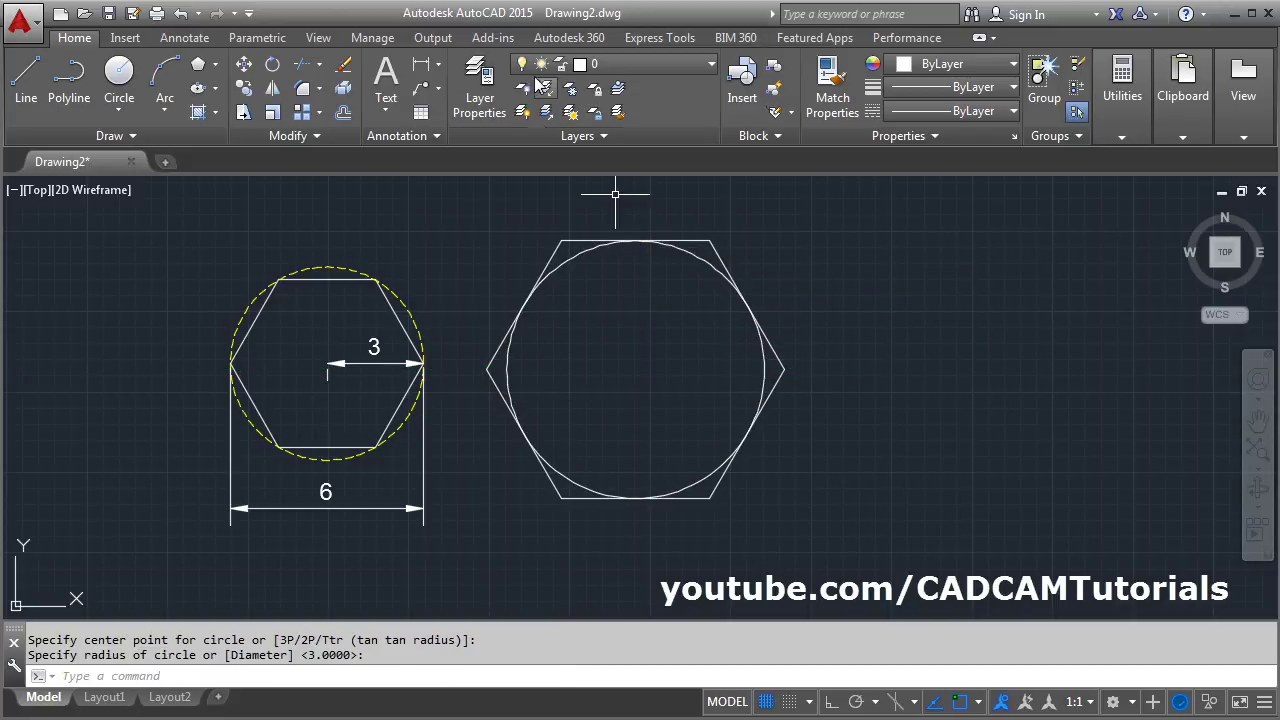
click(832, 92)
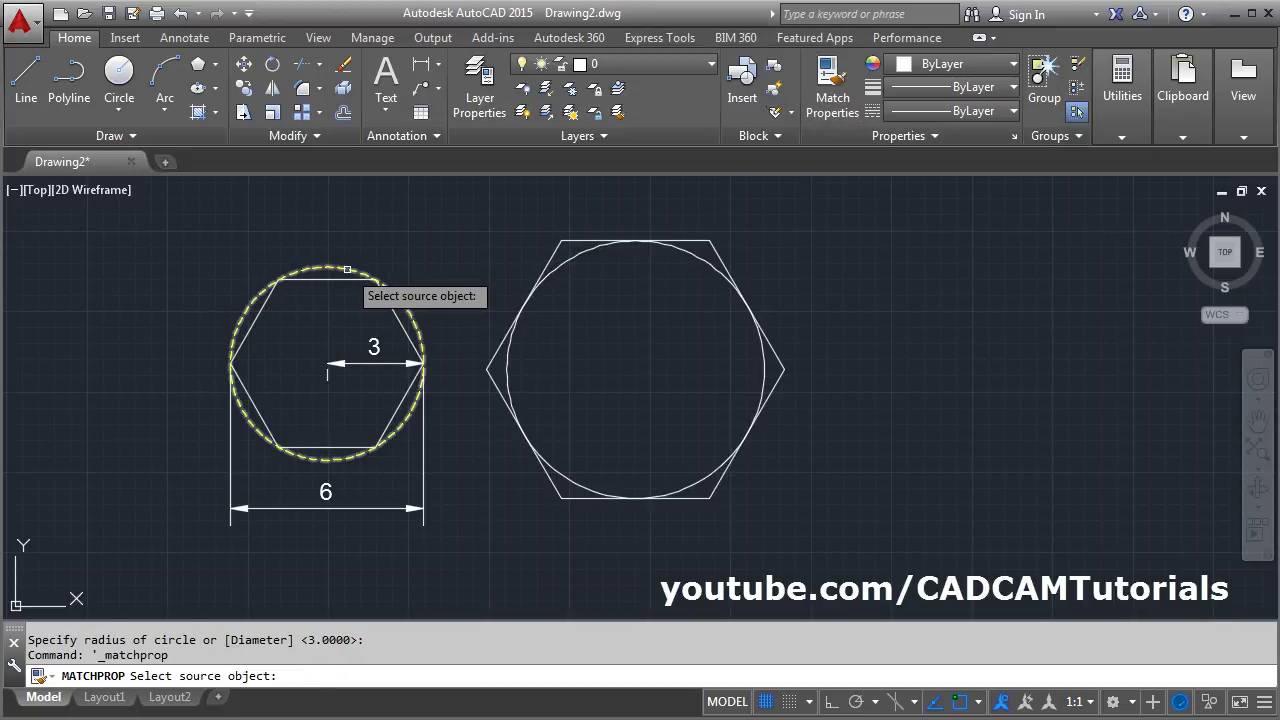
click(347, 270)
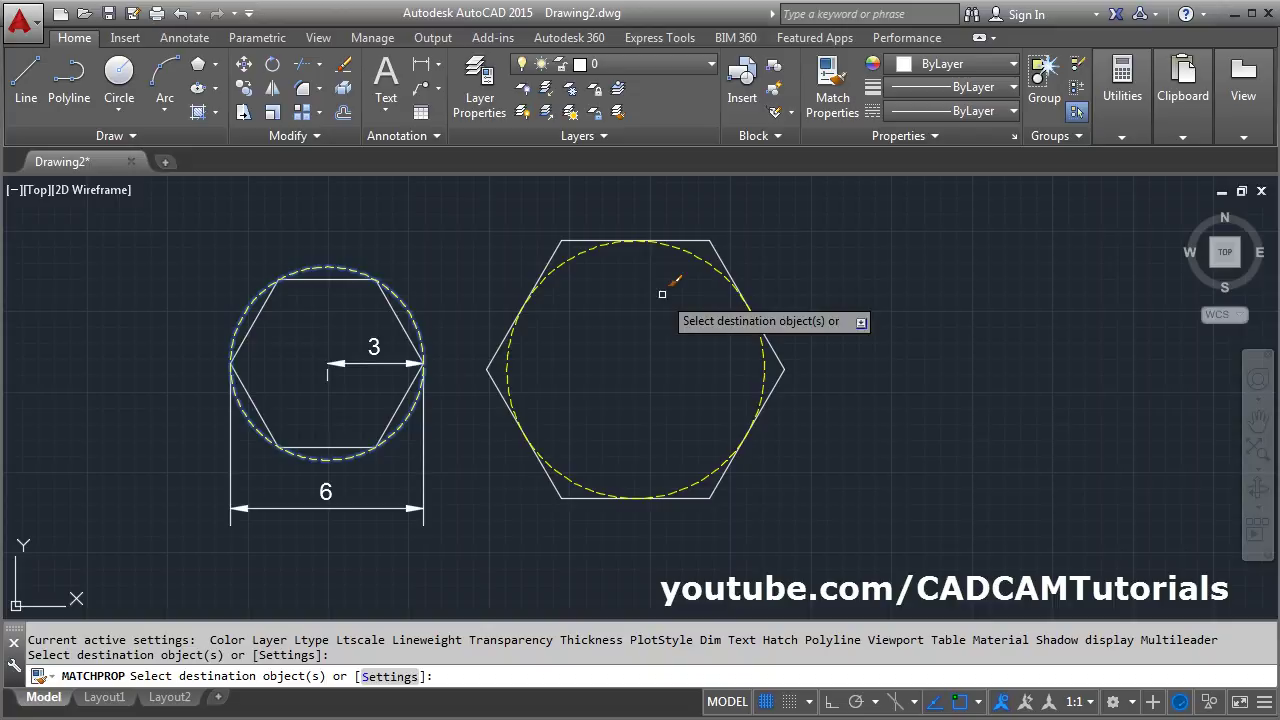
key(Escape)
middle_drag(653, 343, 665, 357)
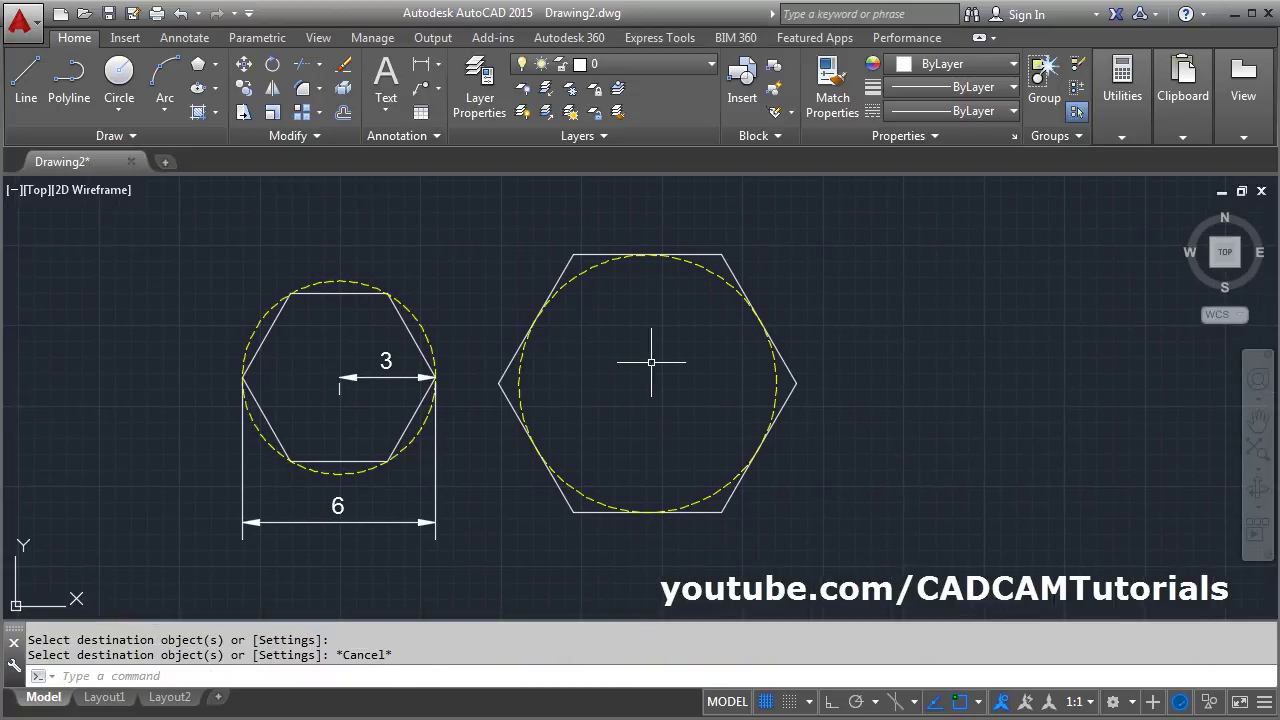
click(421, 66)
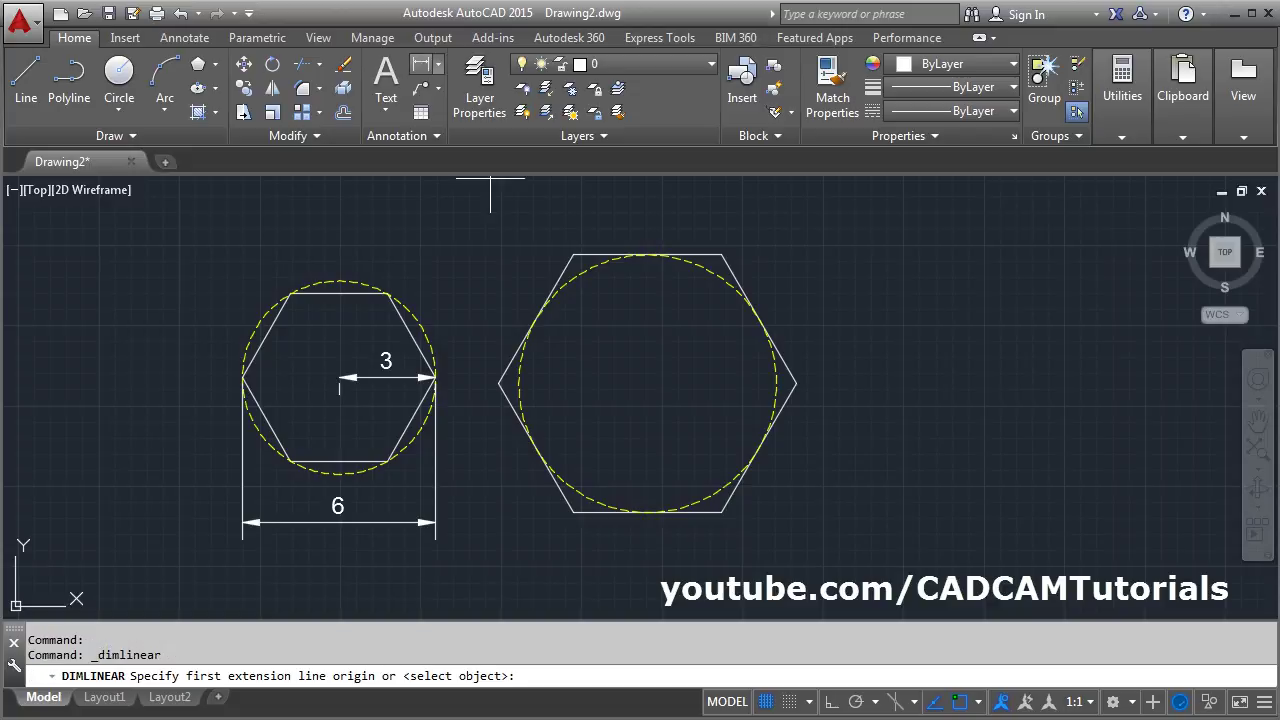
- Add vertical linear dimensions to the large hexagon: 4 from centre to circle top, 8 between right corners
click(647, 383)
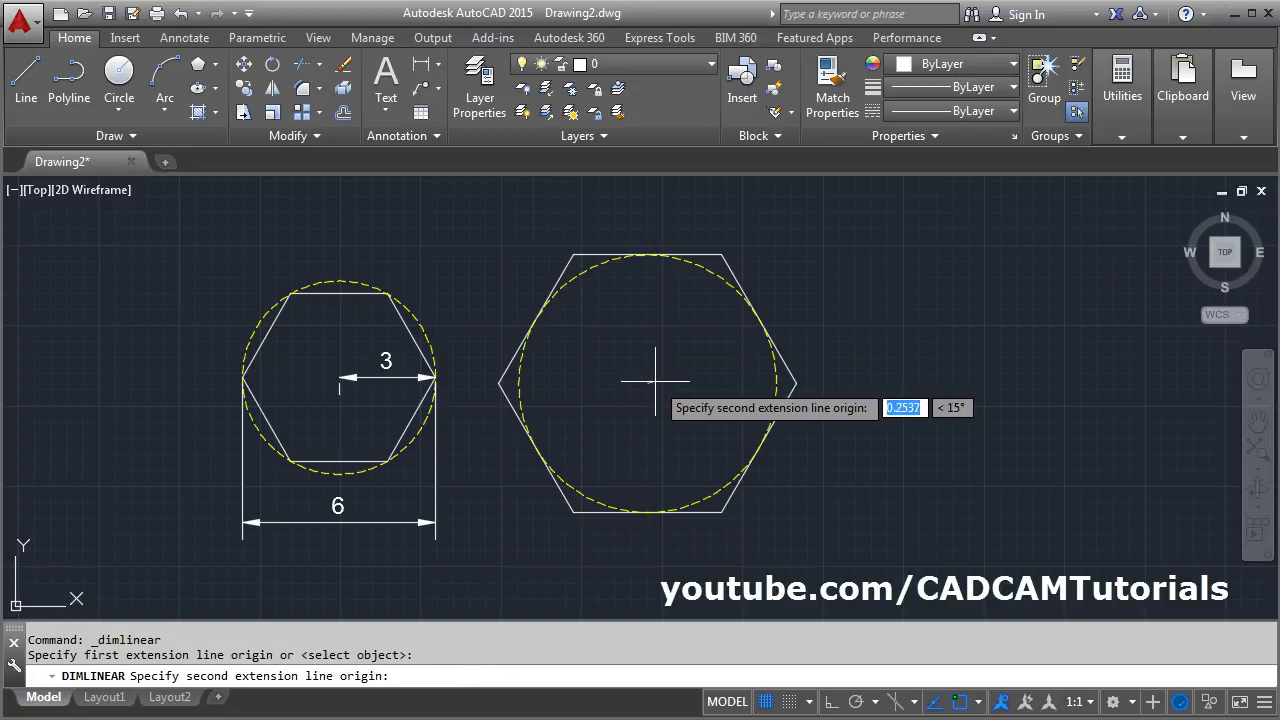
click(647, 256)
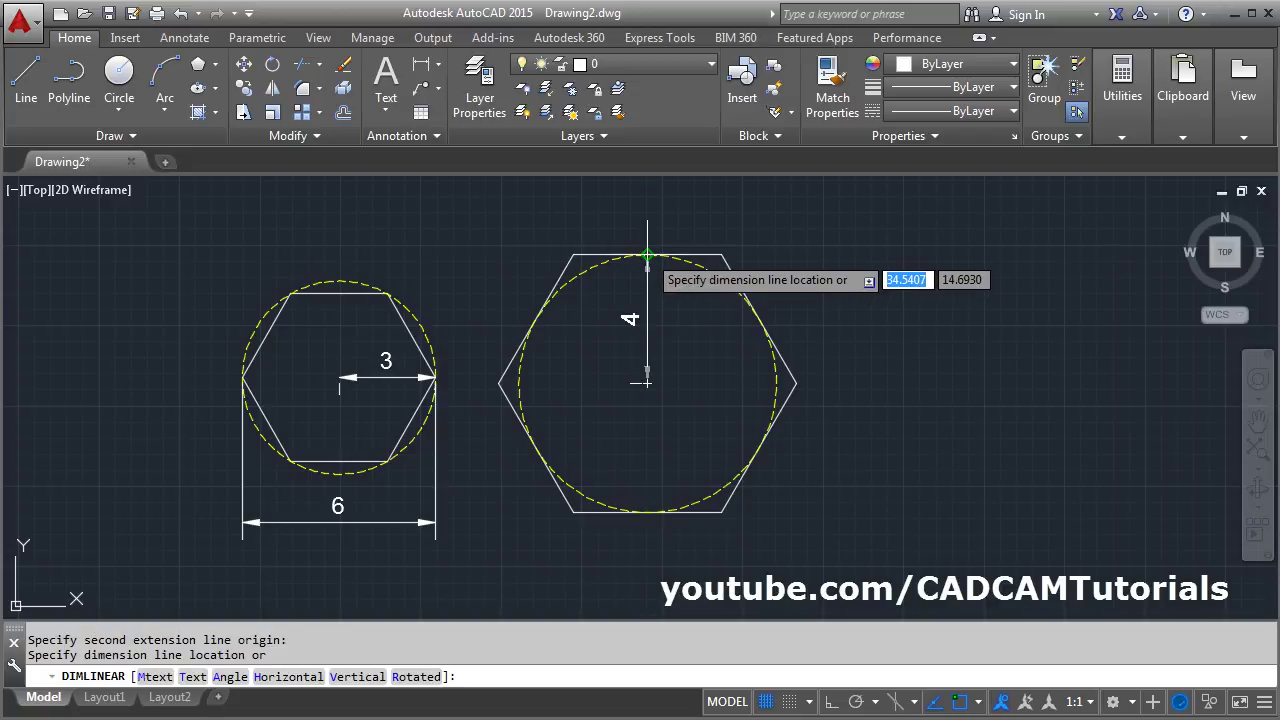
click(647, 270)
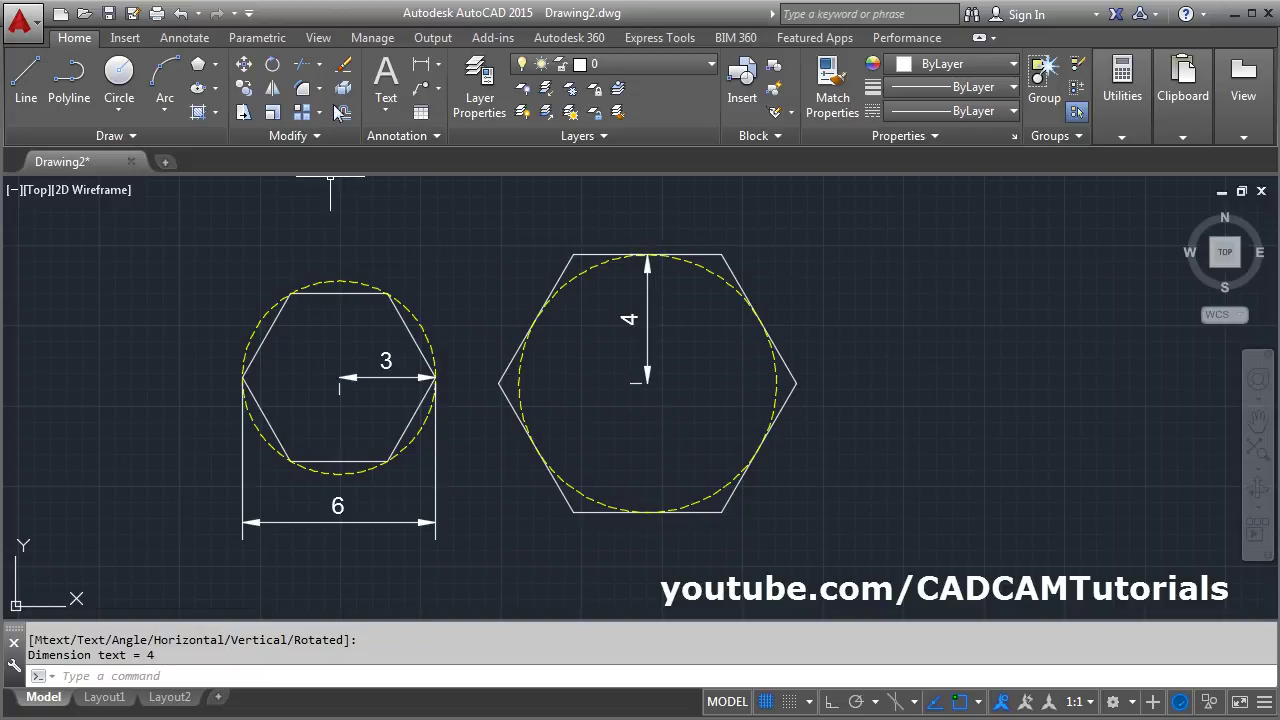
click(421, 64)
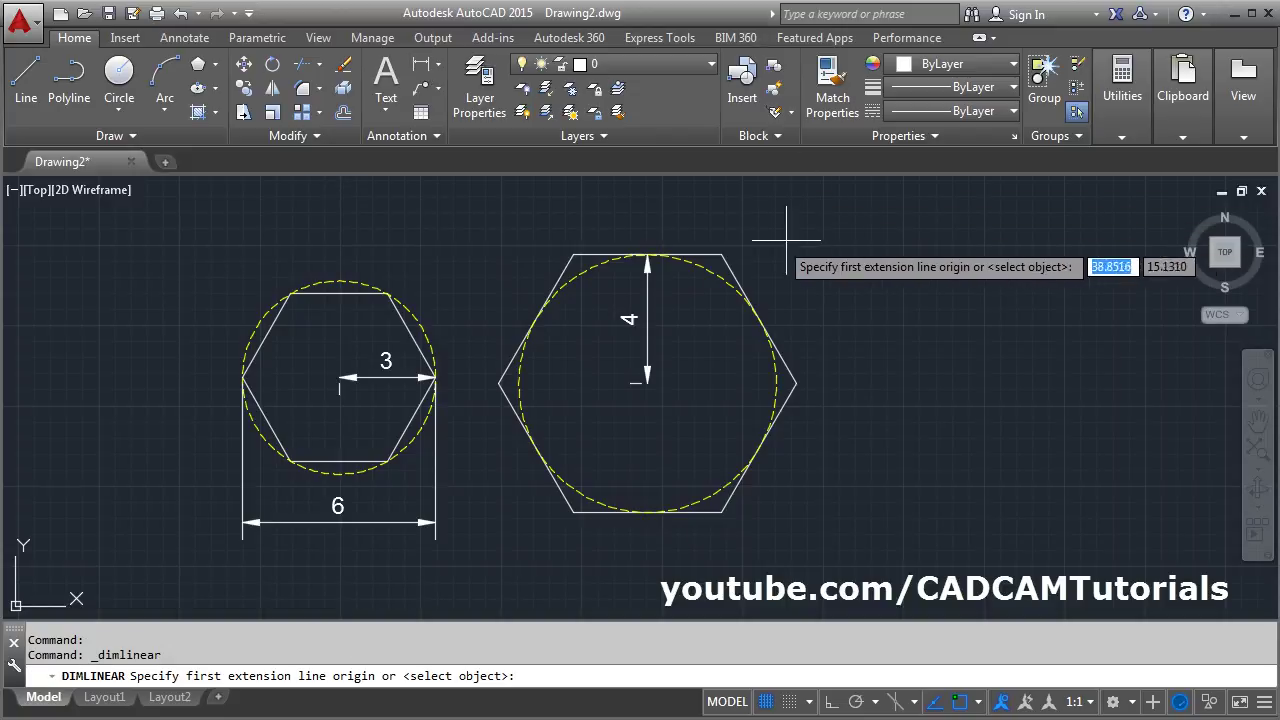
click(733, 253)
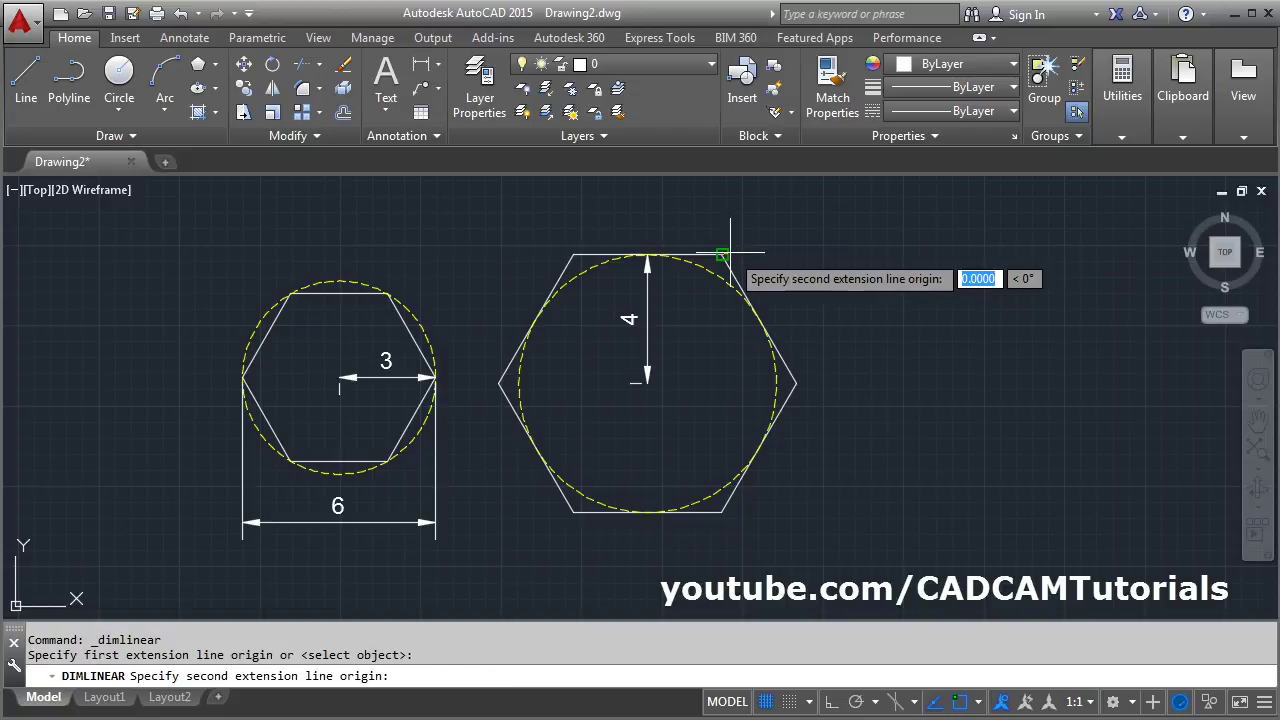
click(722, 512)
click(850, 410)
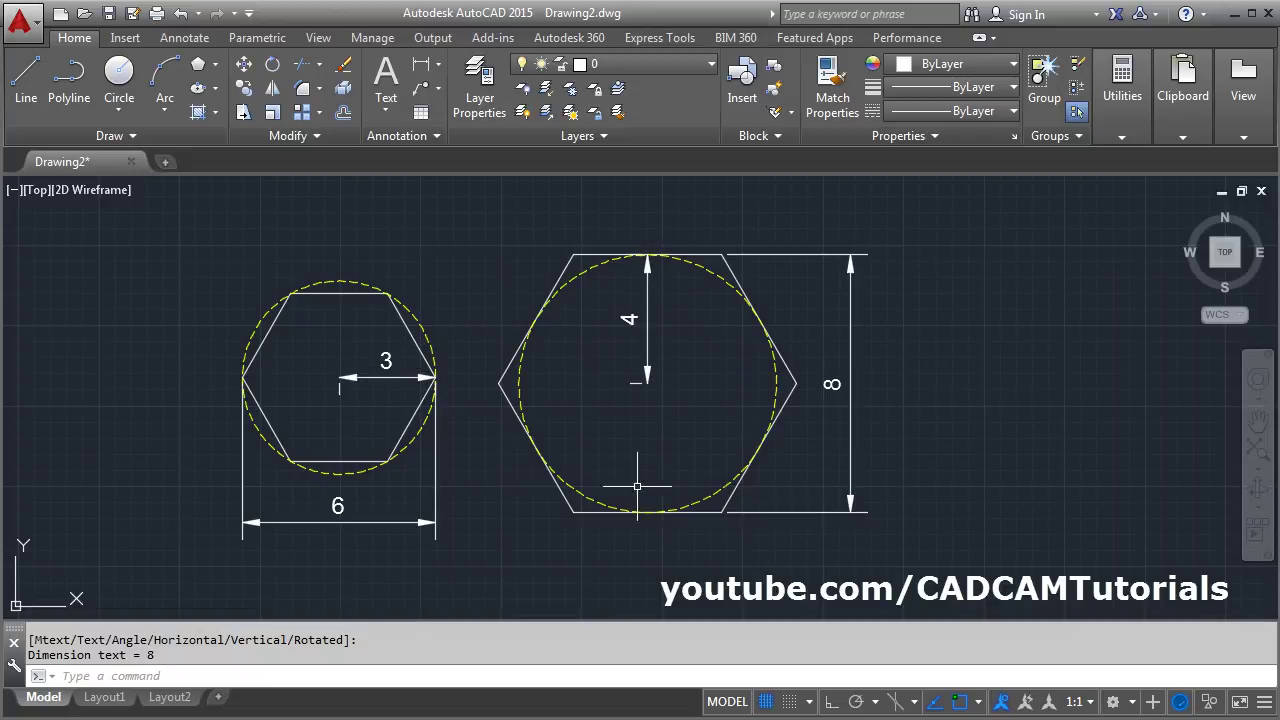
scroll(654, 401, down, 2)
mouse_move(654, 401)
middle_down()
mouse_move(623, 386)
mouse_move(604, 340)
middle_up()
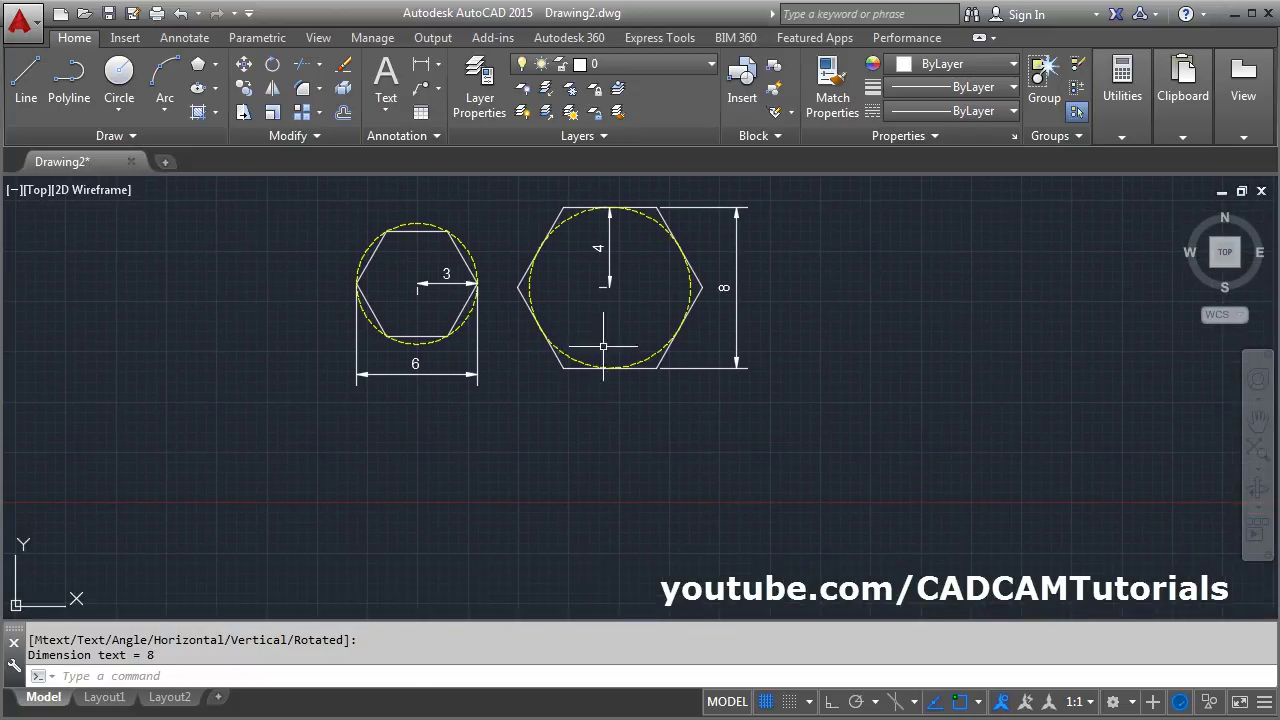
- Draw a 5-sided polygon by edge with a horizontal 4-unit edge below the hexagons
click(199, 76)
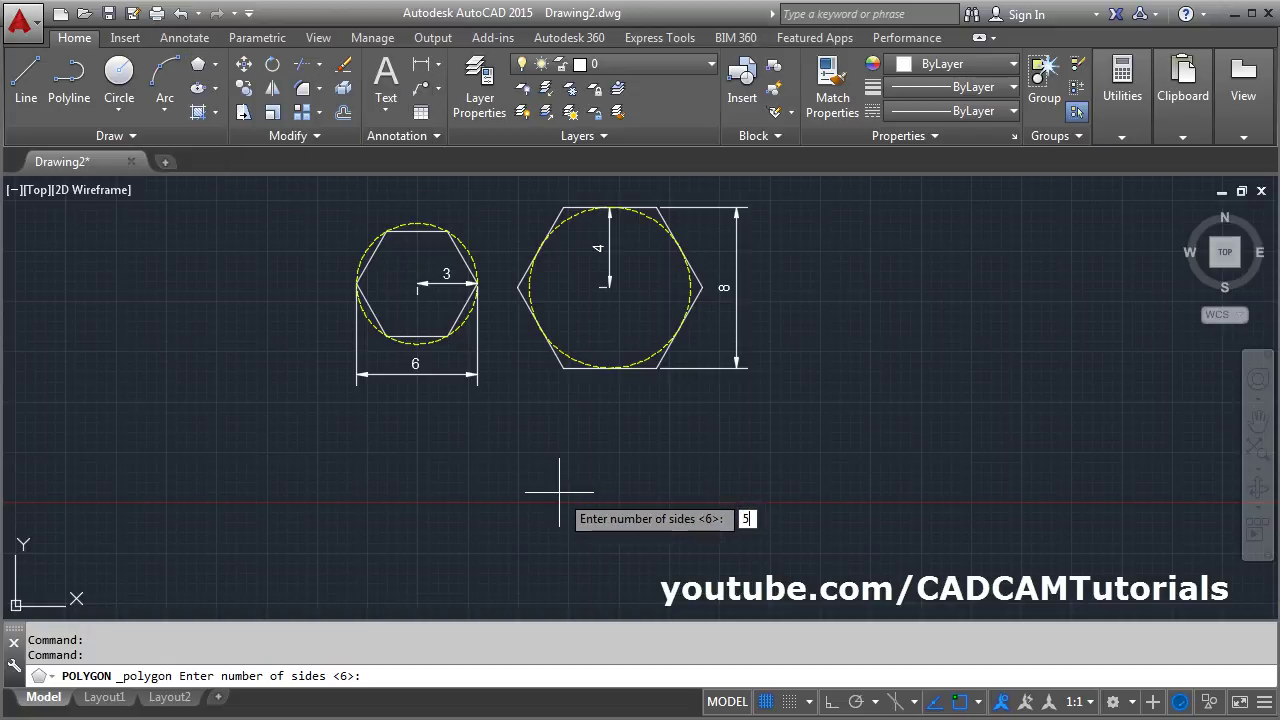
key(Return)
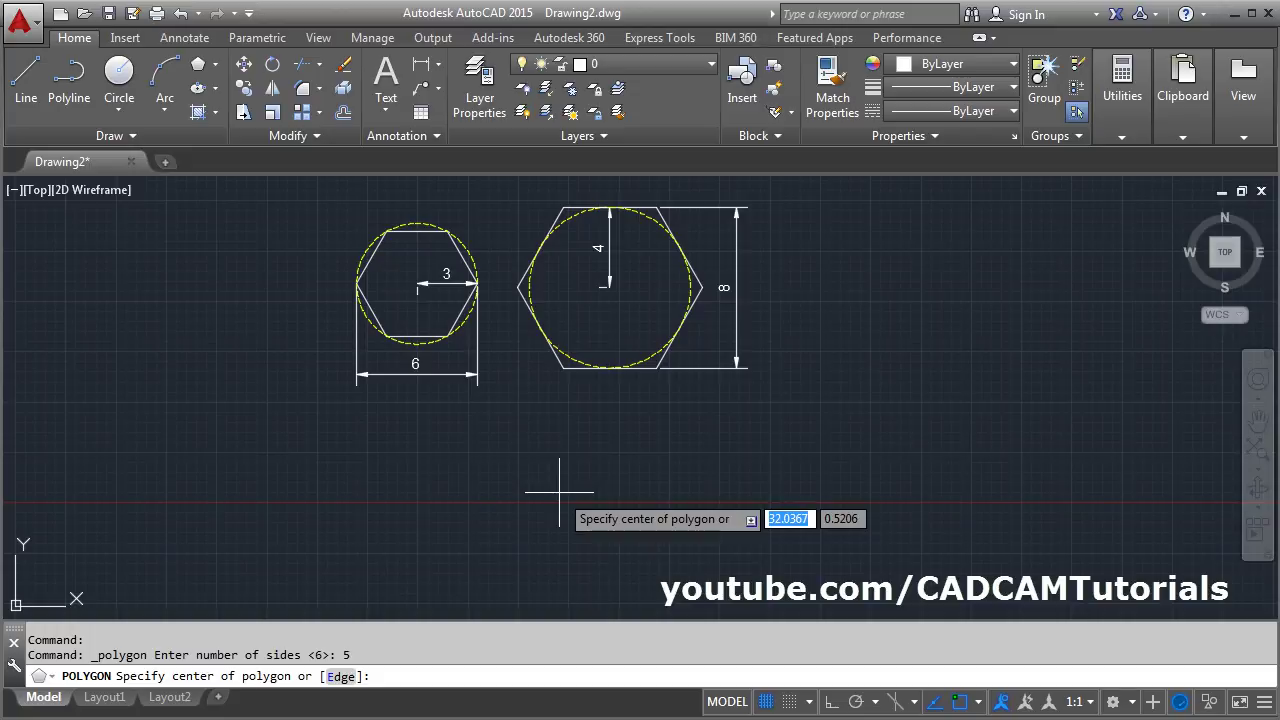
click(340, 677)
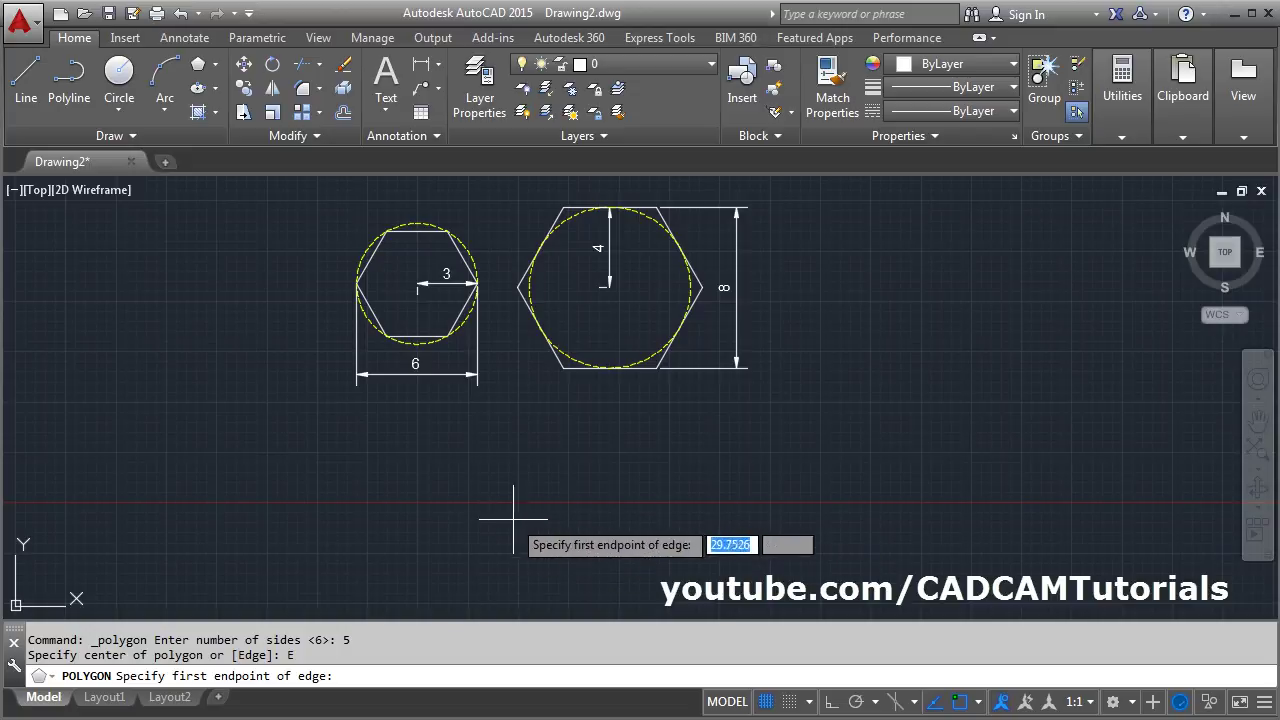
scroll(500, 468, up, 2)
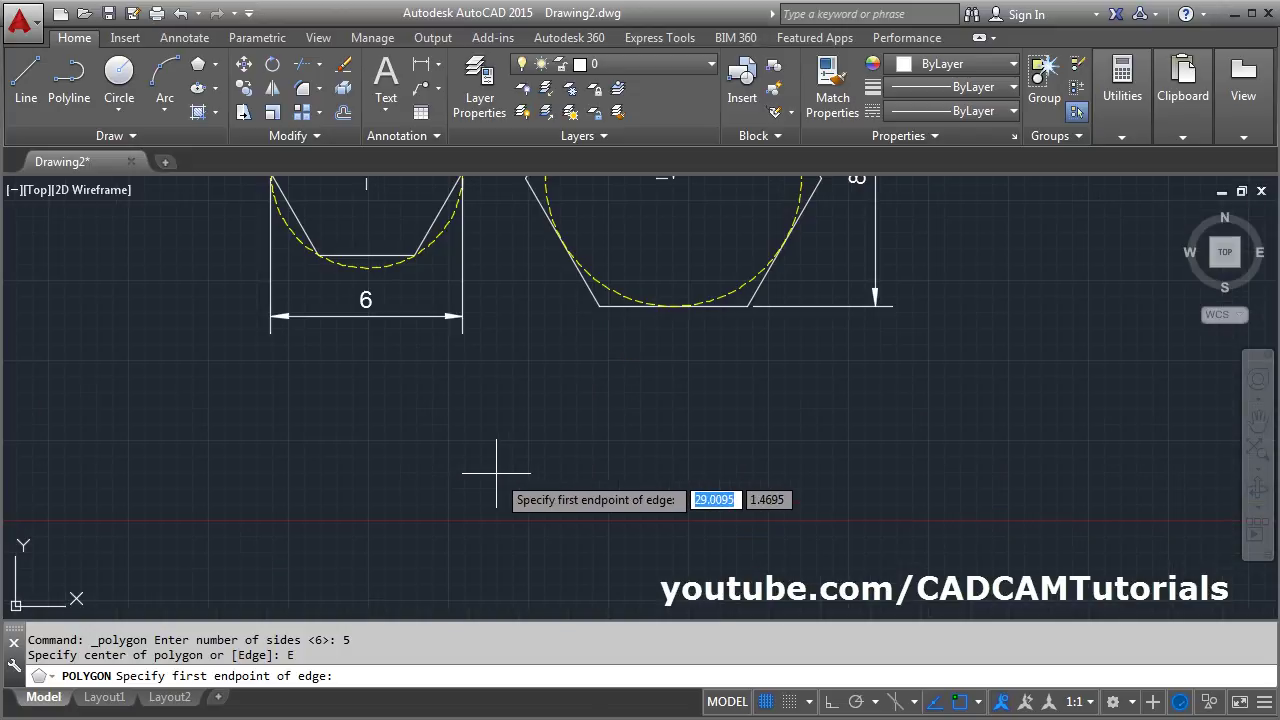
middle_drag(634, 415, 637, 502)
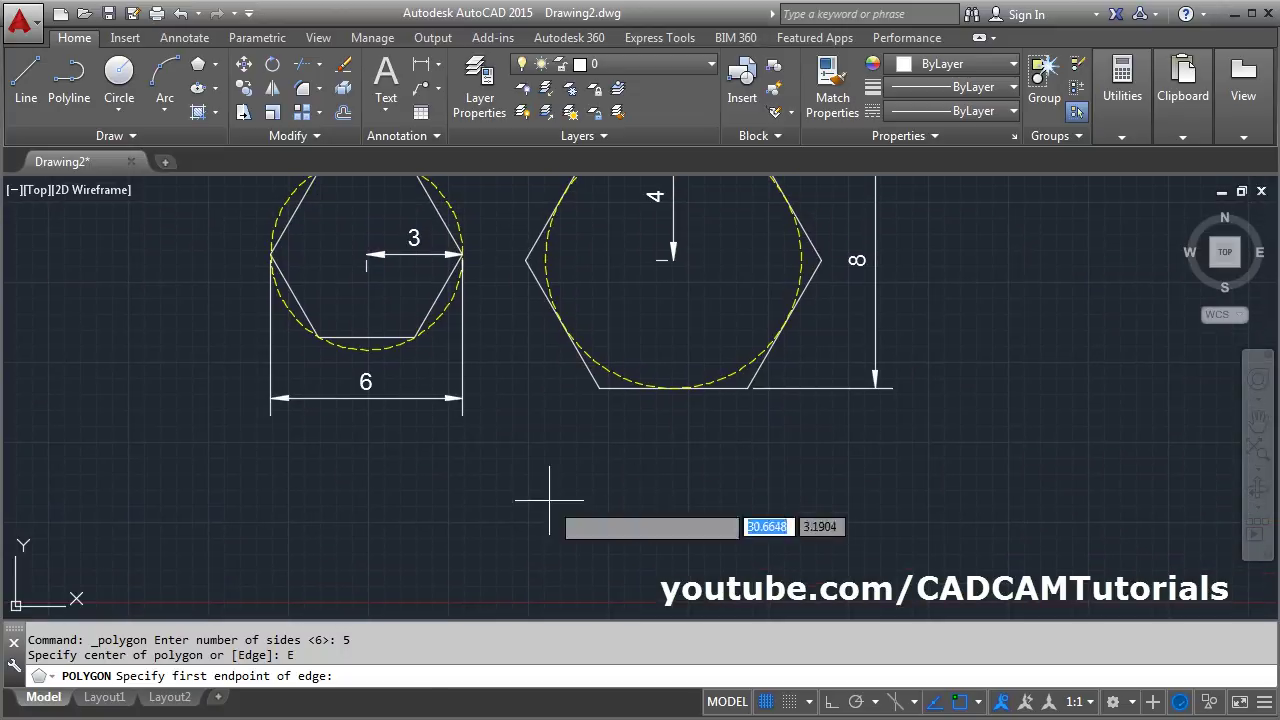
click(476, 598)
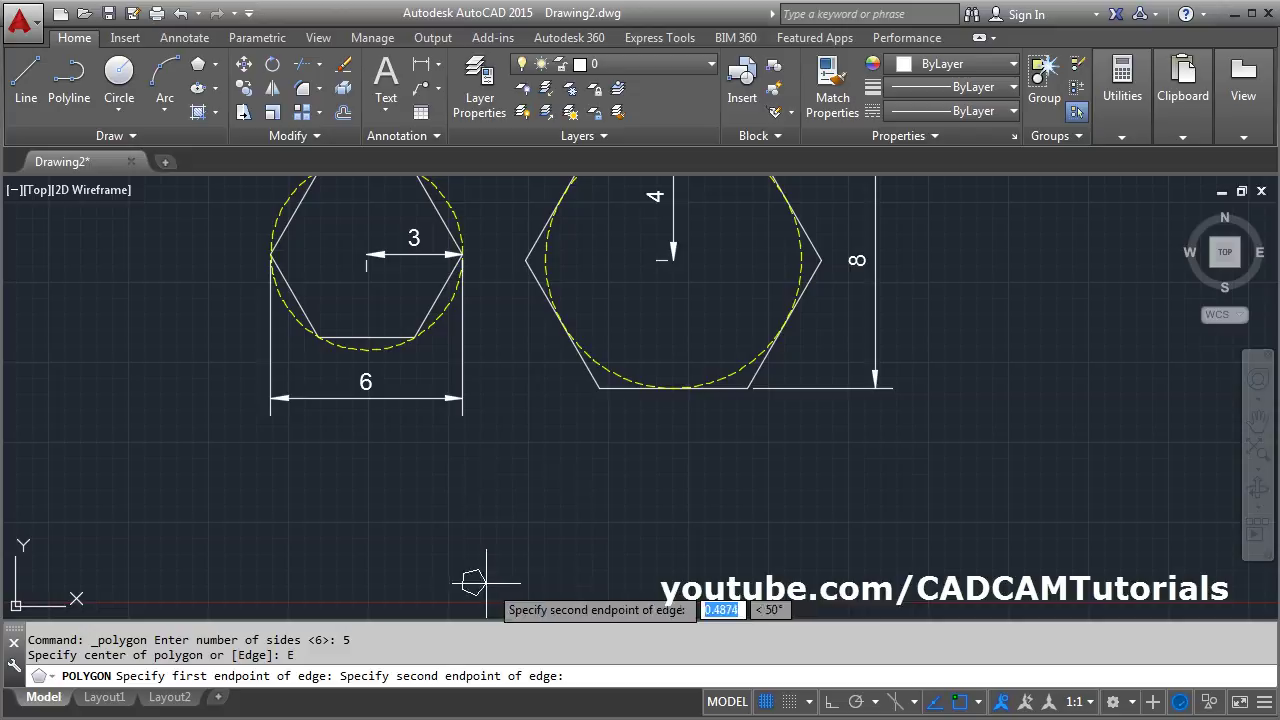
click(832, 703)
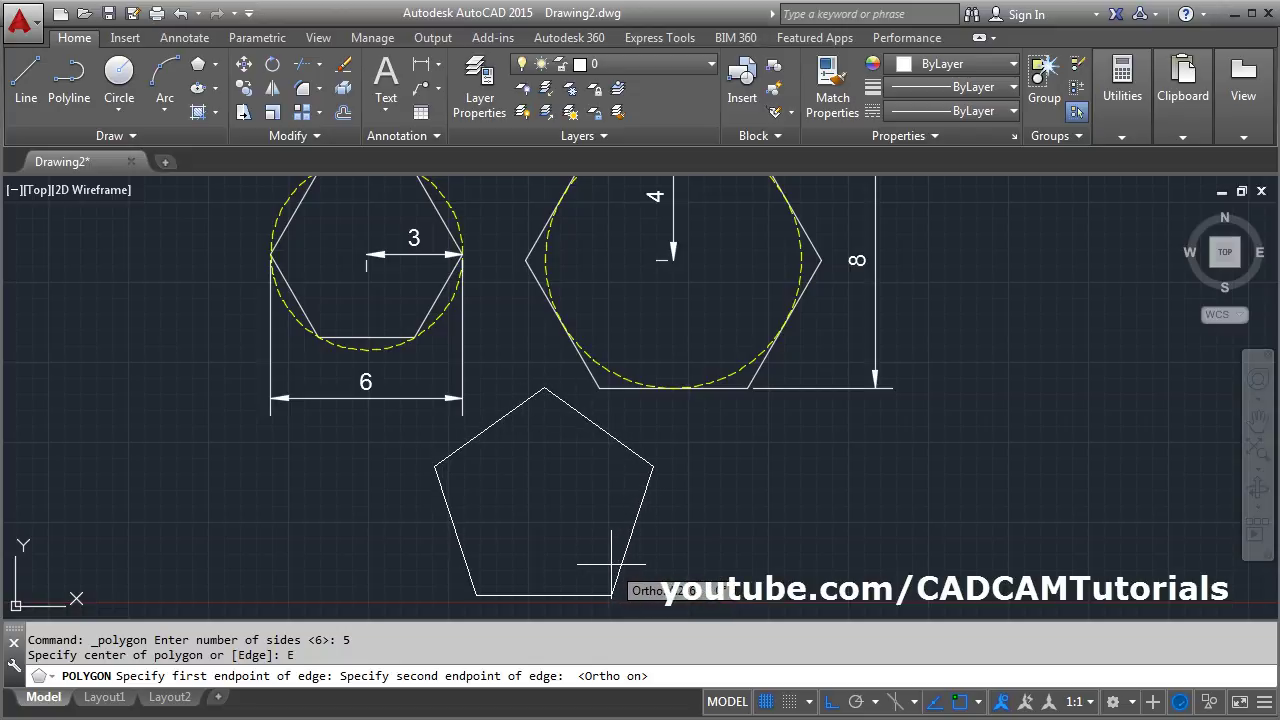
text(4)
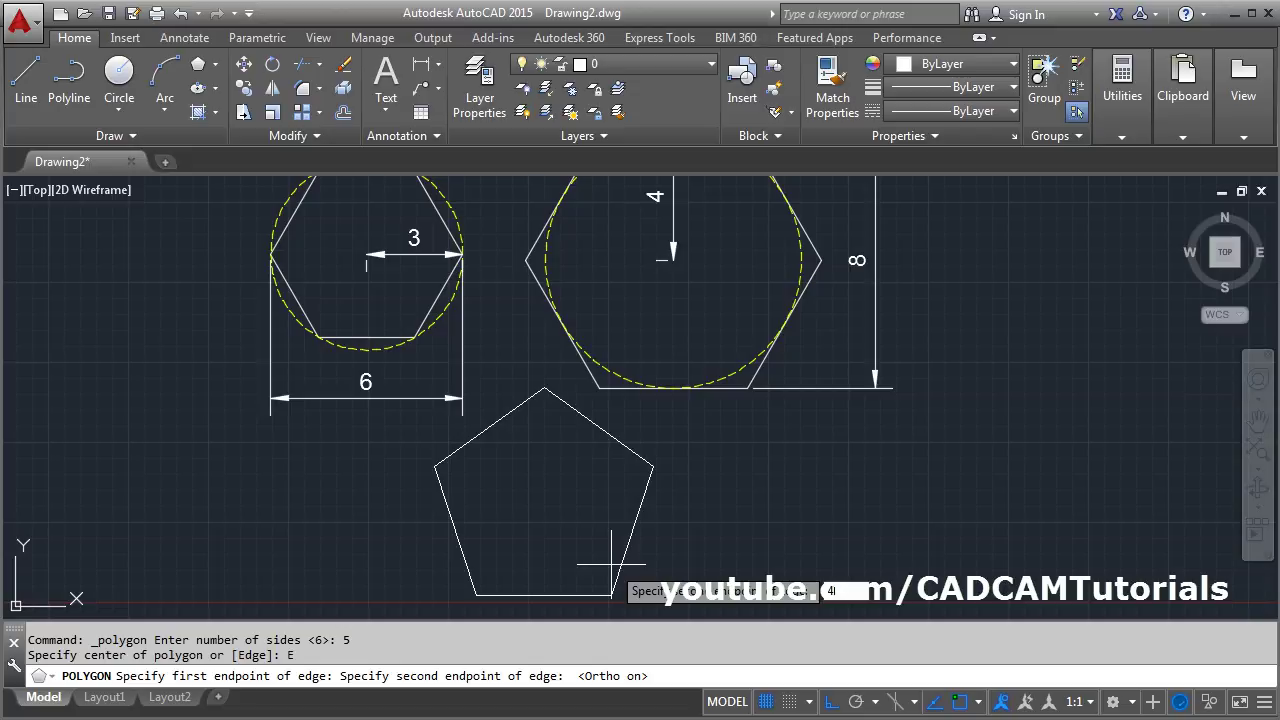
key(Return)
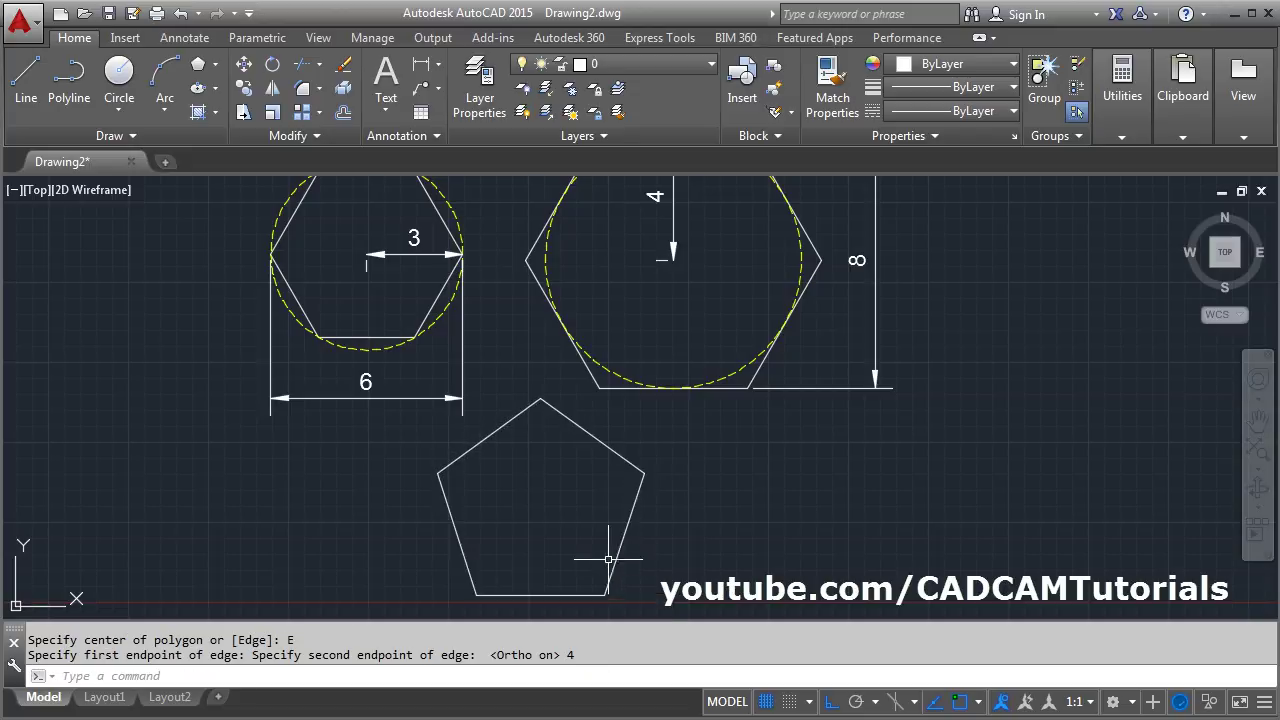
scroll(531, 480, down, 3)
scroll(500, 400, up, 2)
scroll(514, 443, up, 1)
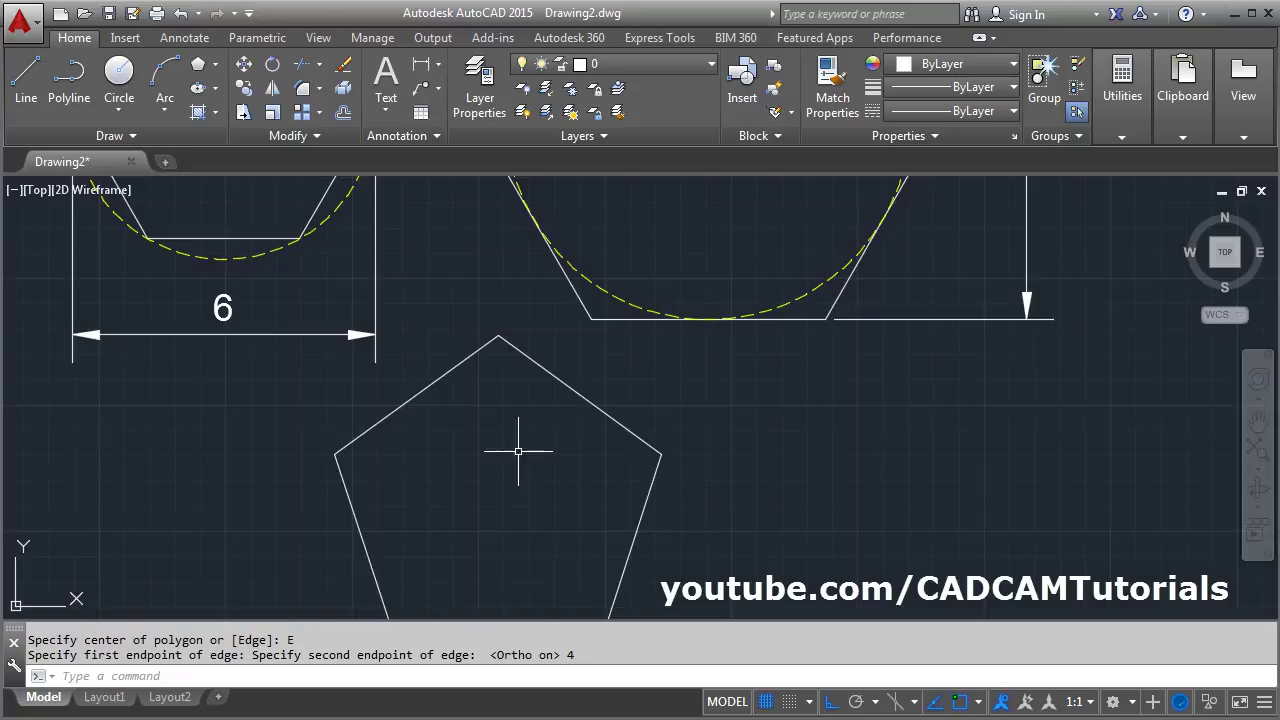
scroll(514, 443, down, 1)
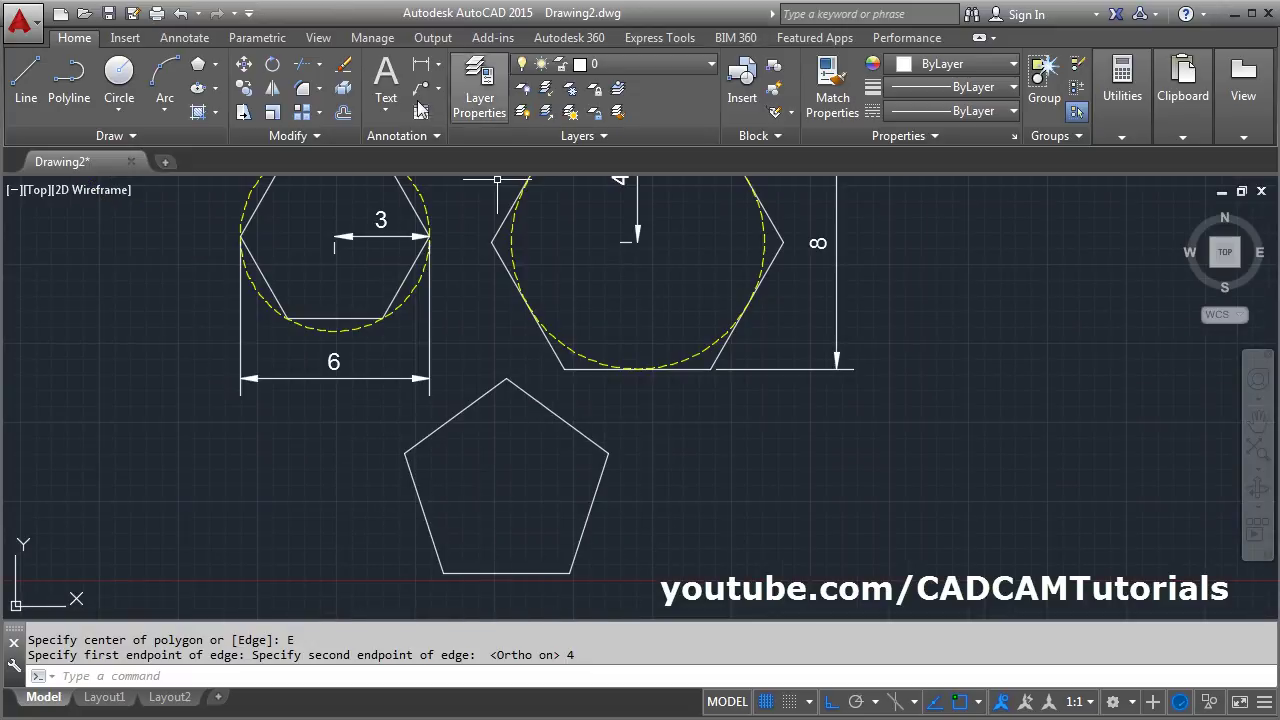
- Dimension the pentagon's bottom edge as 4, placed below it
click(421, 66)
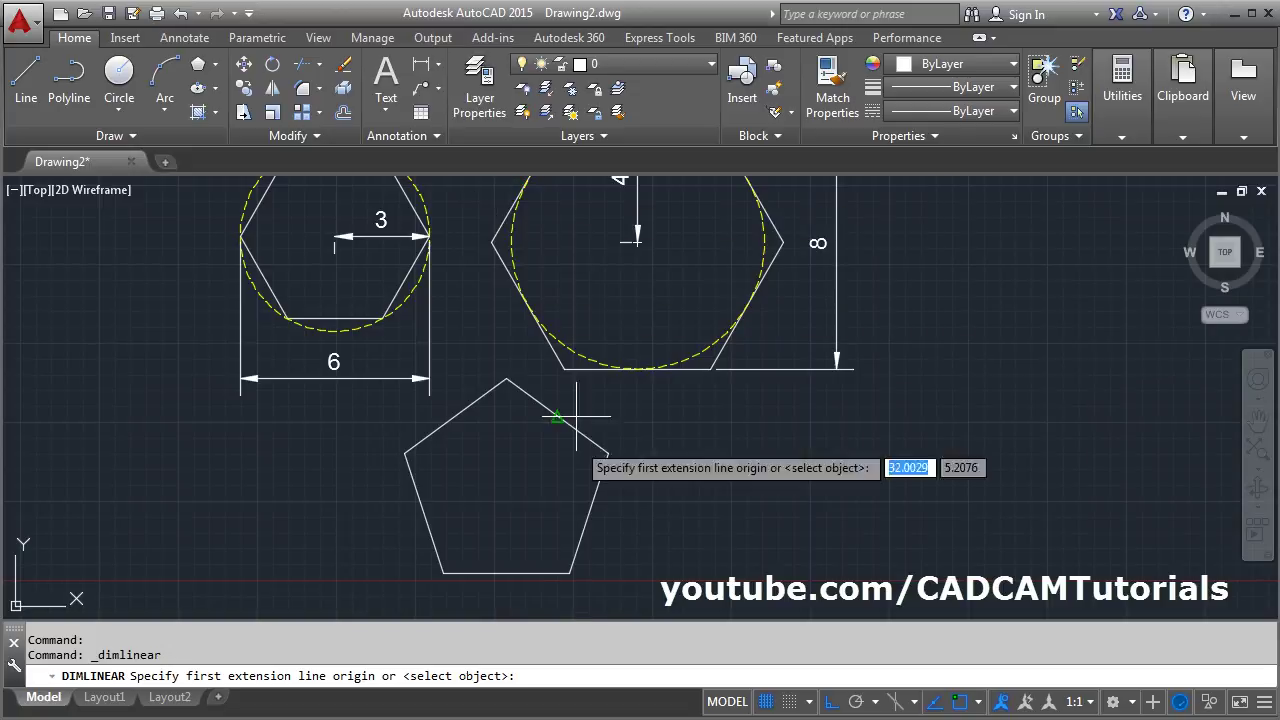
click(442, 573)
click(569, 573)
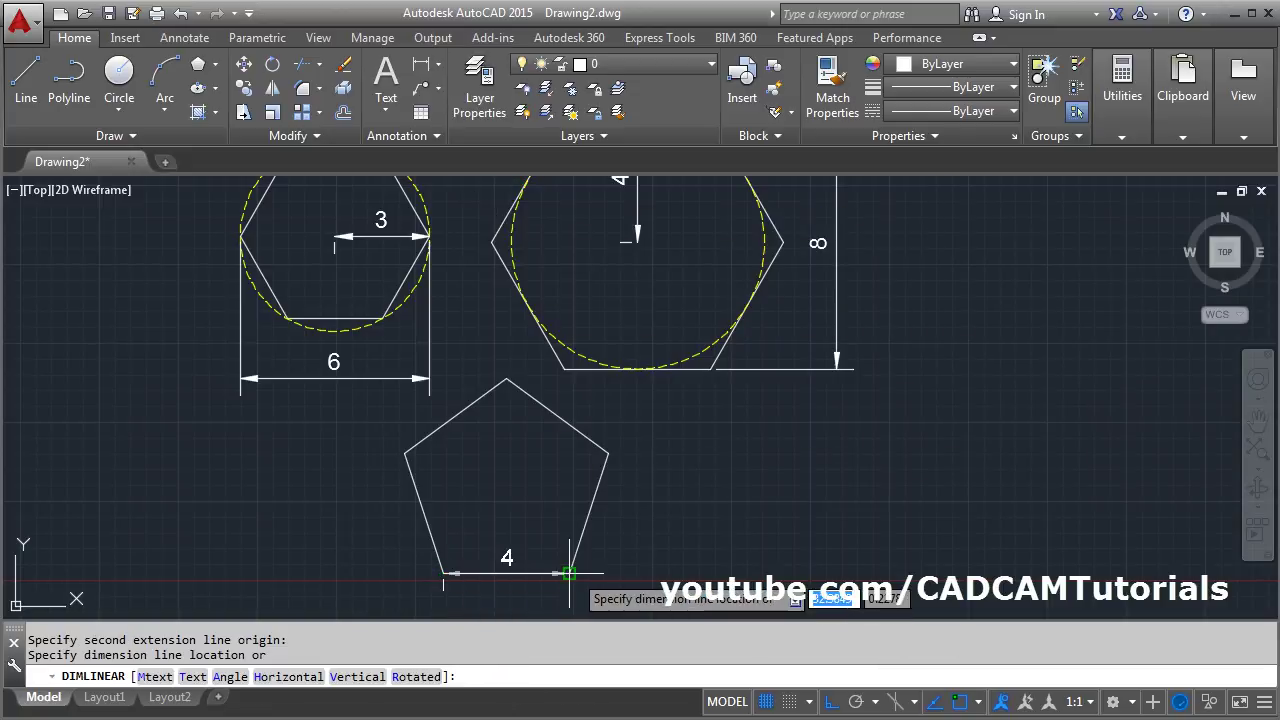
click(519, 607)
scroll(573, 491, down, 2)
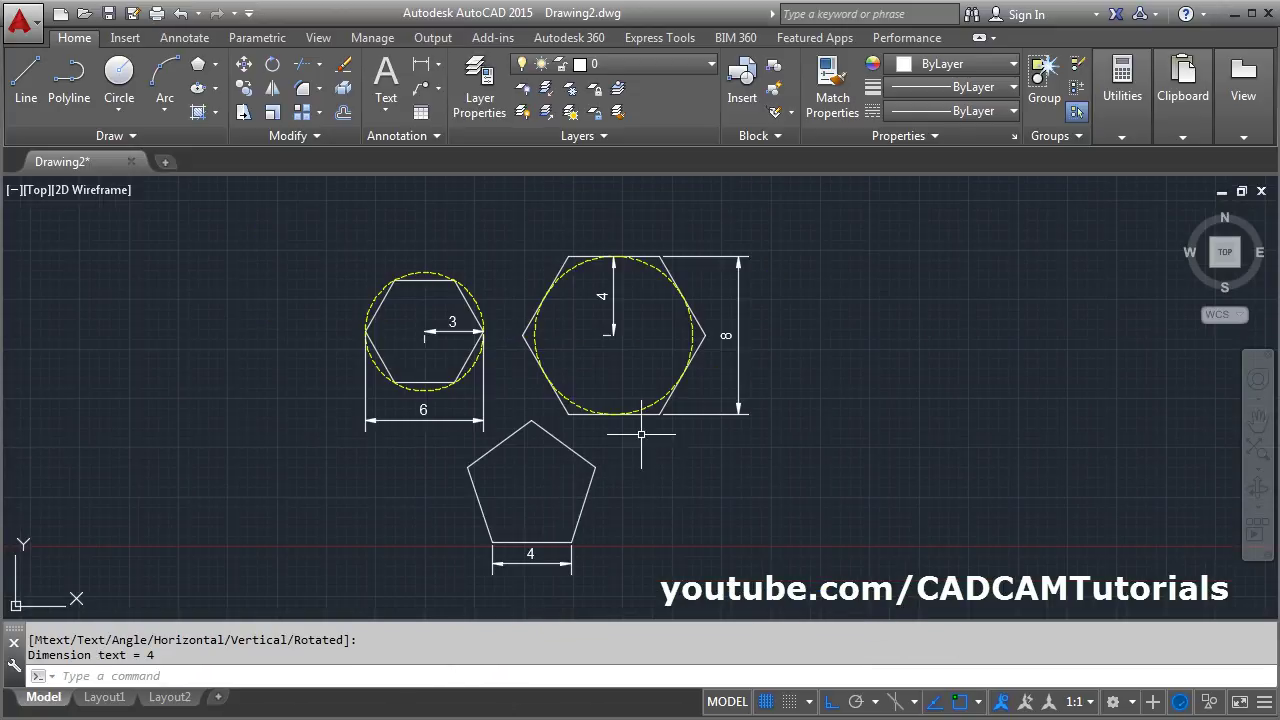
middle_drag(779, 421, 676, 440)
scroll(609, 409, up, 3)
scroll(567, 413, down, 3)
scroll(567, 413, up, 2)
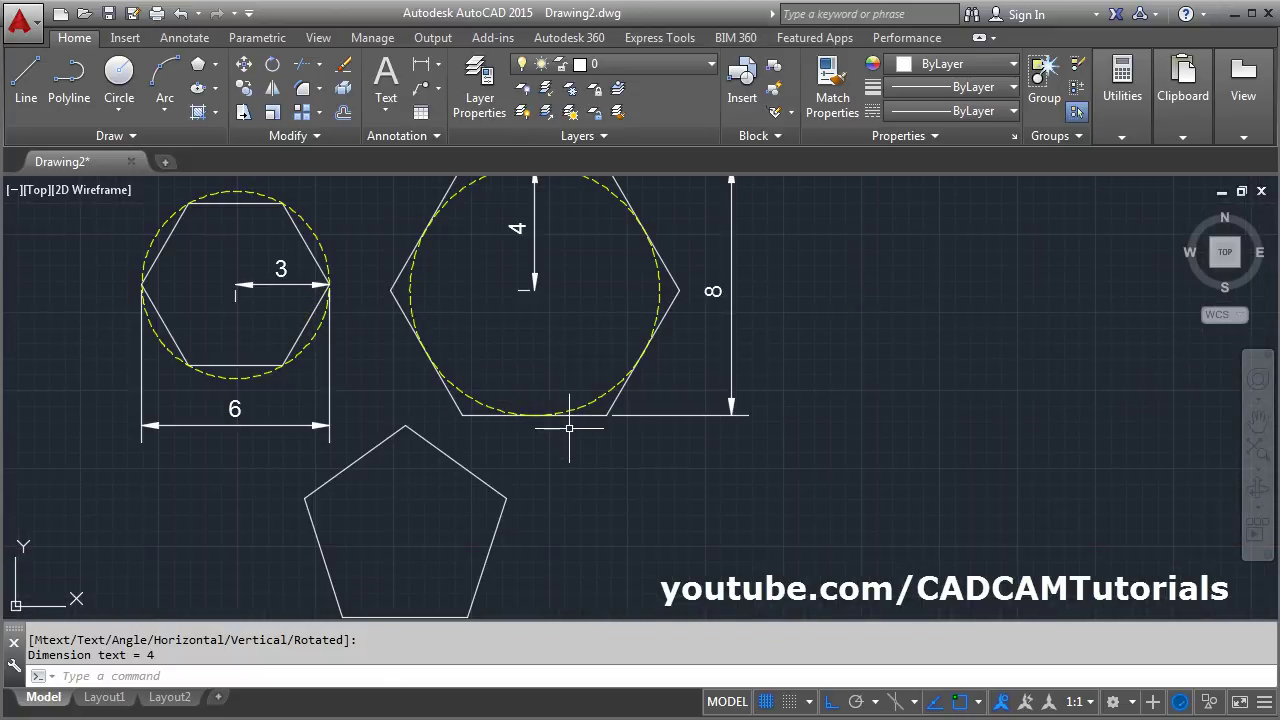
scroll(570, 437, down, 2)
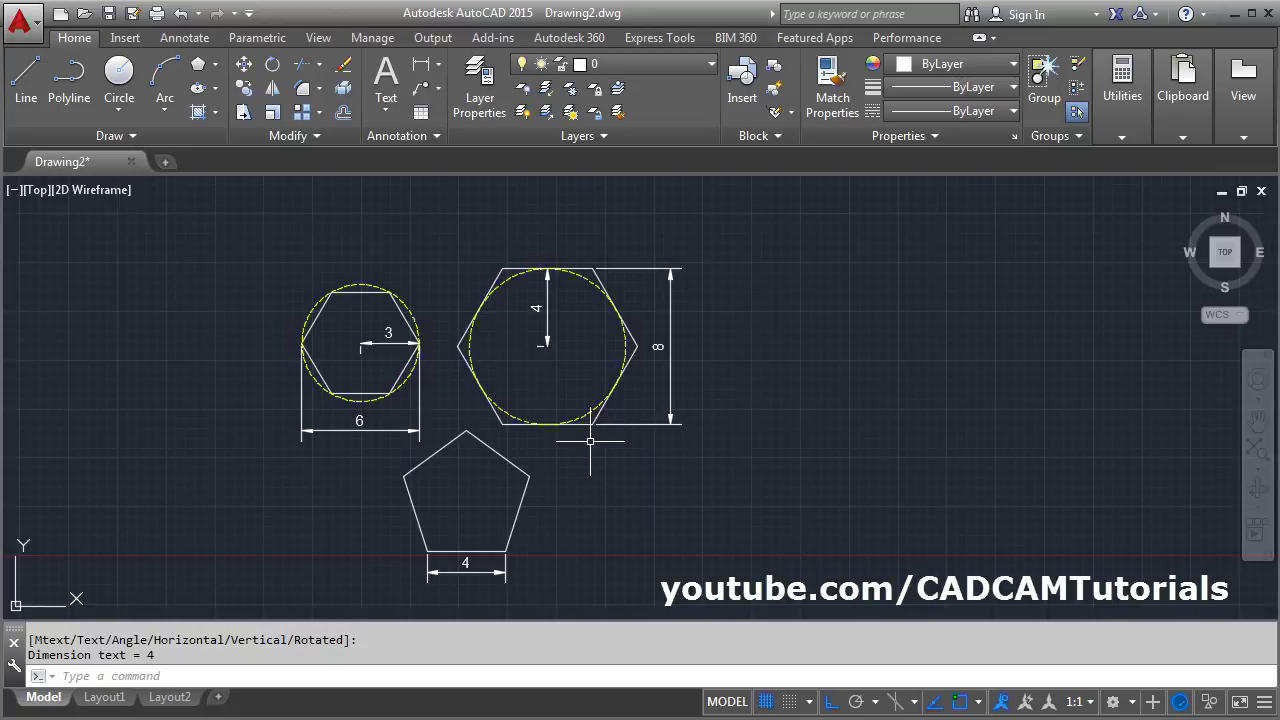
scroll(529, 400, up, 2)
scroll(529, 400, down, 3)
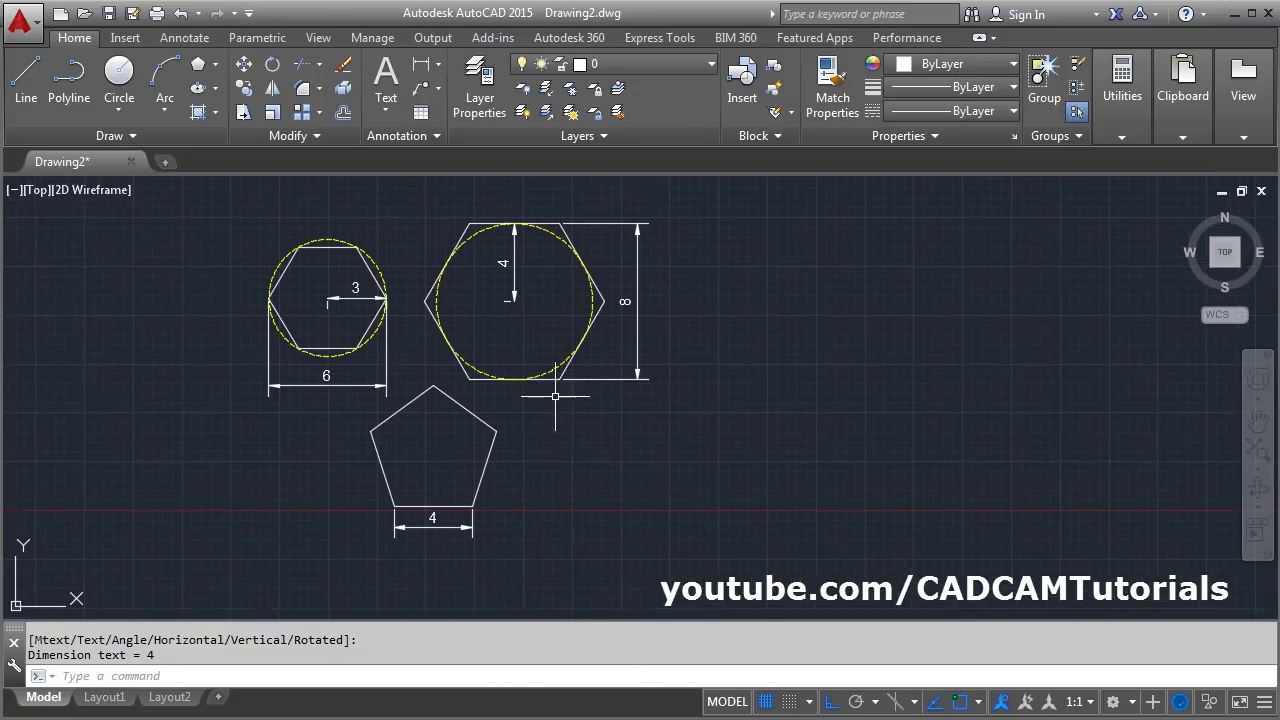
- Draw a 3-sided polygon by edge with a 5-unit edge, right of the pentagon
click(199, 68)
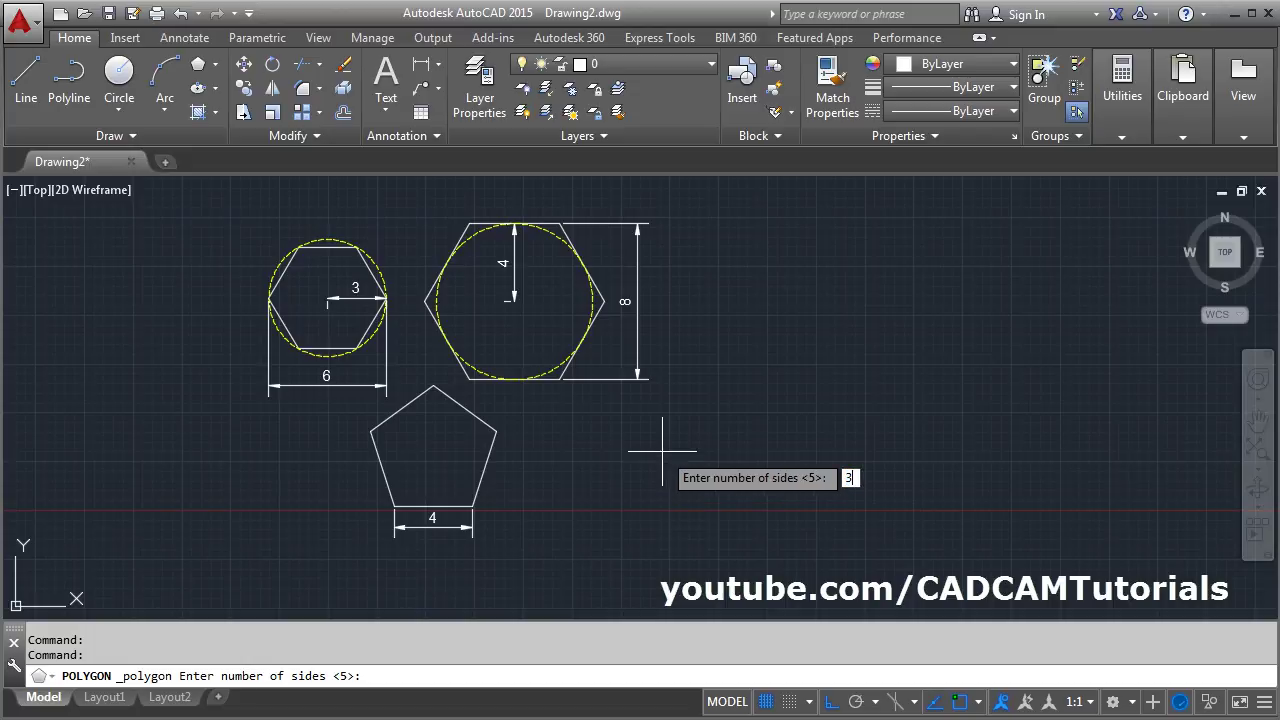
key(Return)
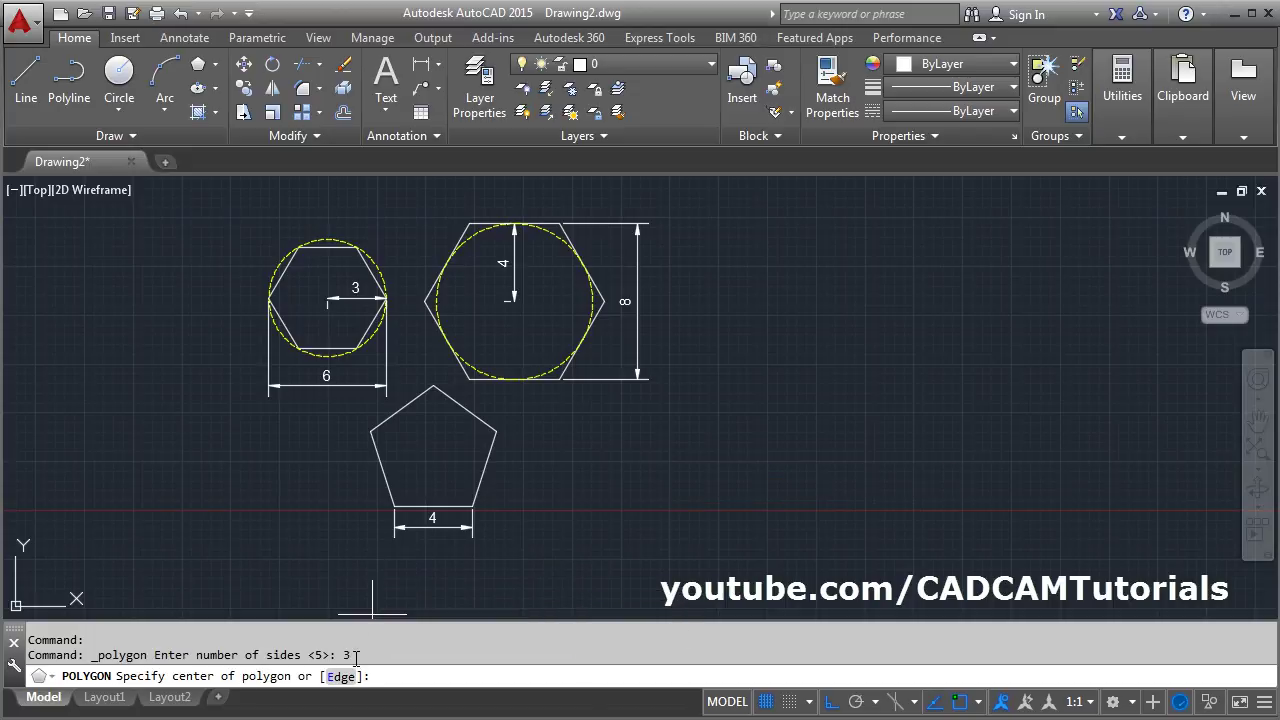
click(341, 677)
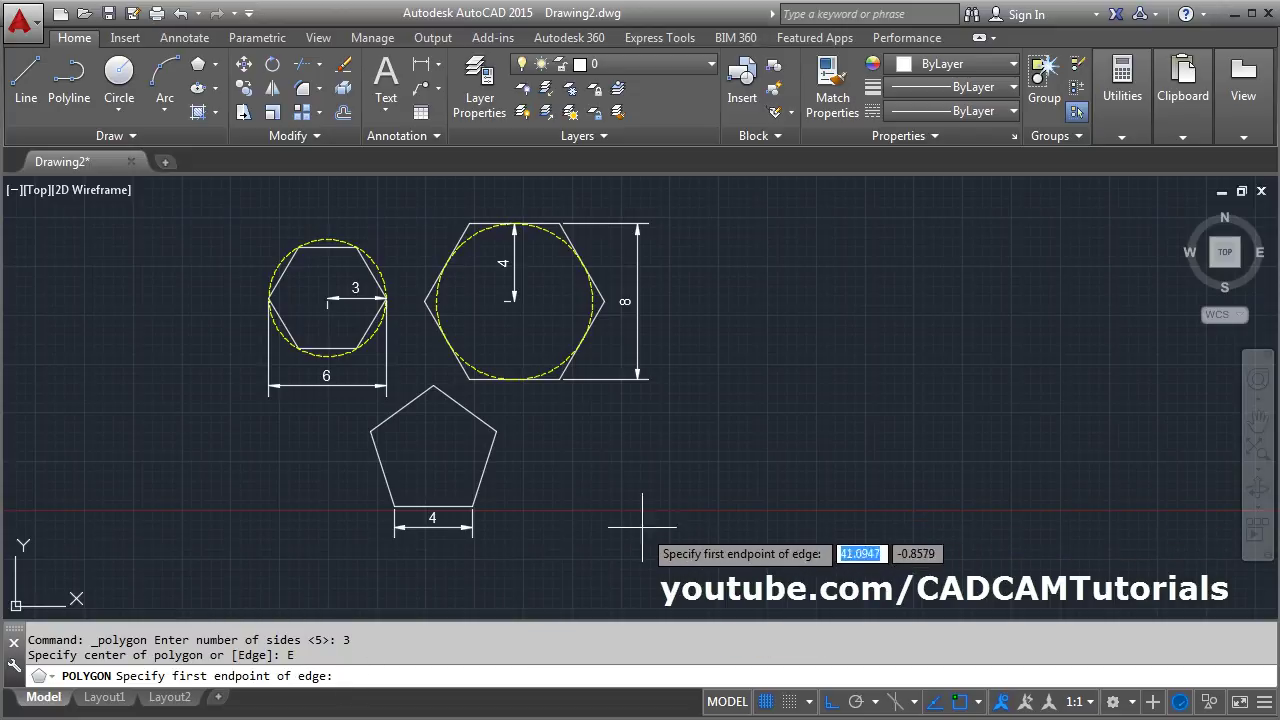
click(552, 509)
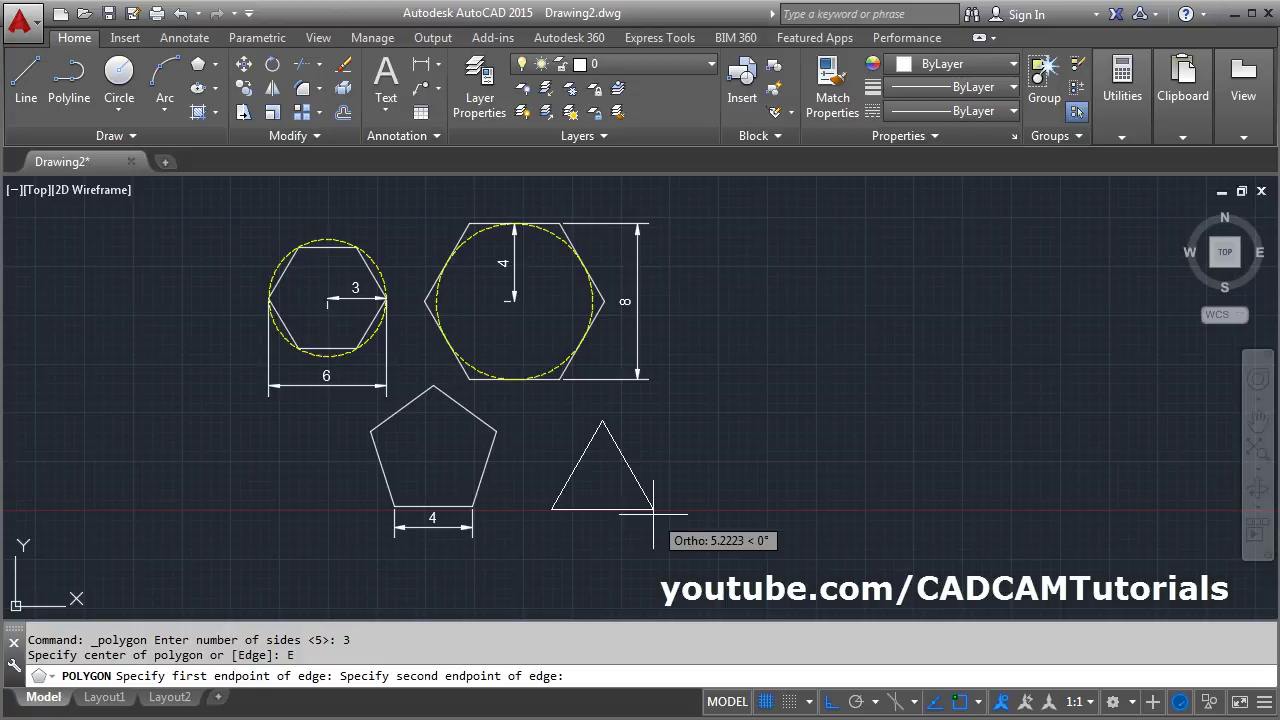
text(5)
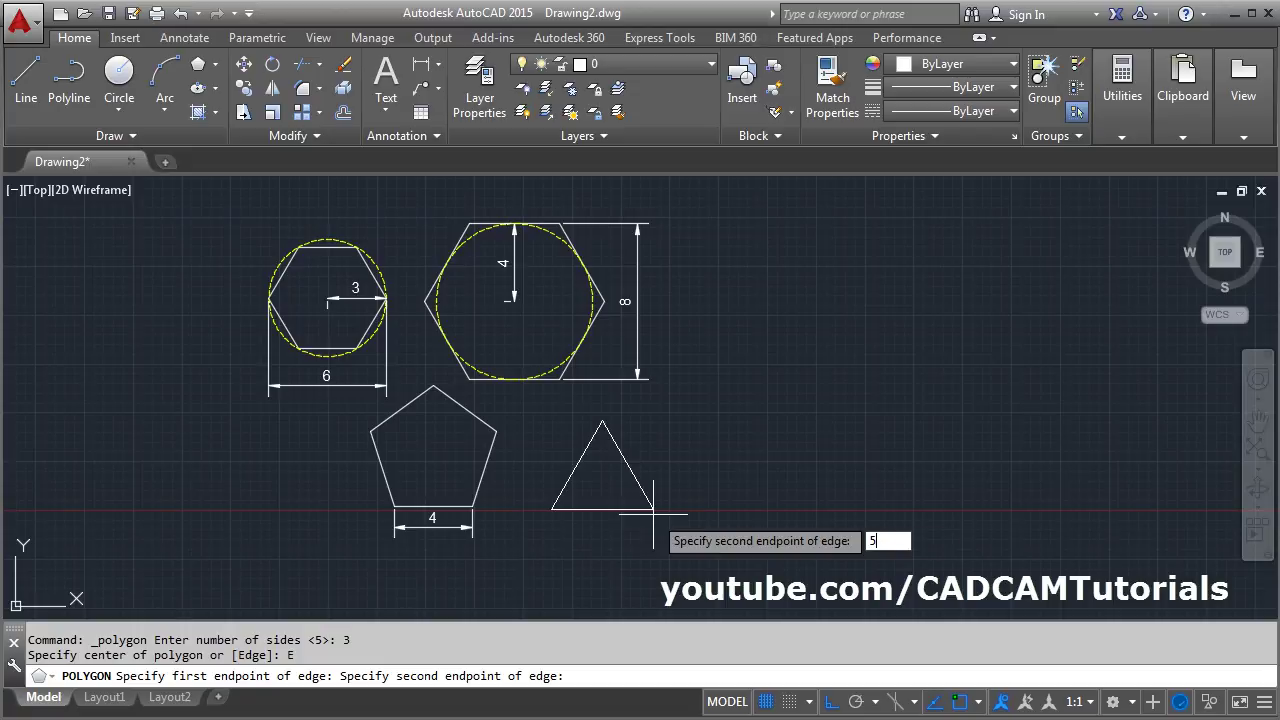
key(Return)
scroll(655, 489, up, 2)
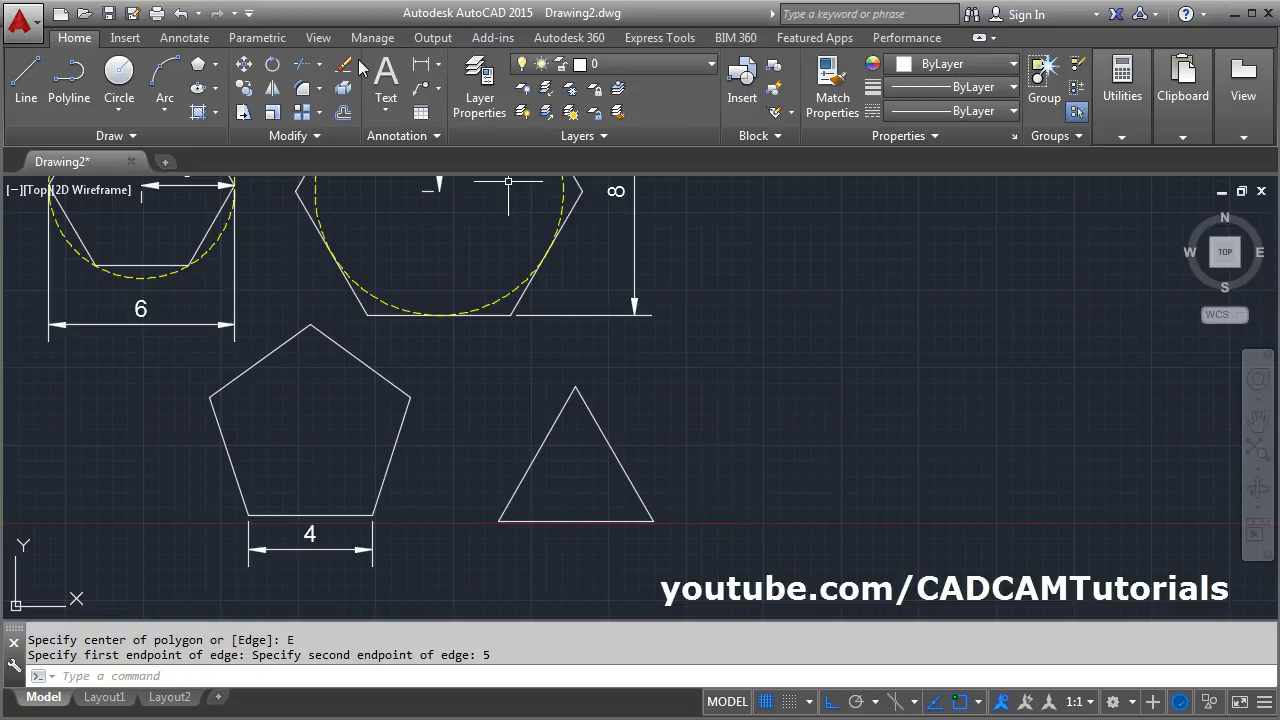
- Dimension the triangle's base as 5 below it, then zoom to fit all shapes
click(422, 66)
click(499, 521)
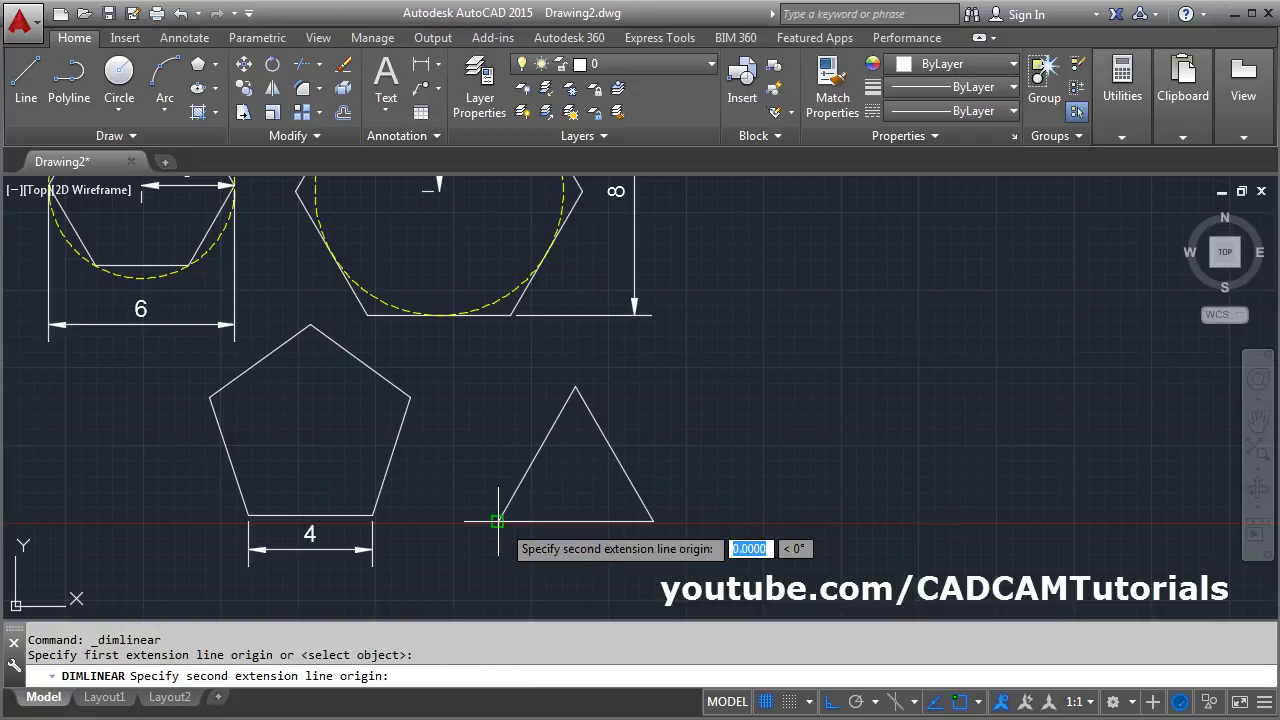
click(653, 521)
click(600, 556)
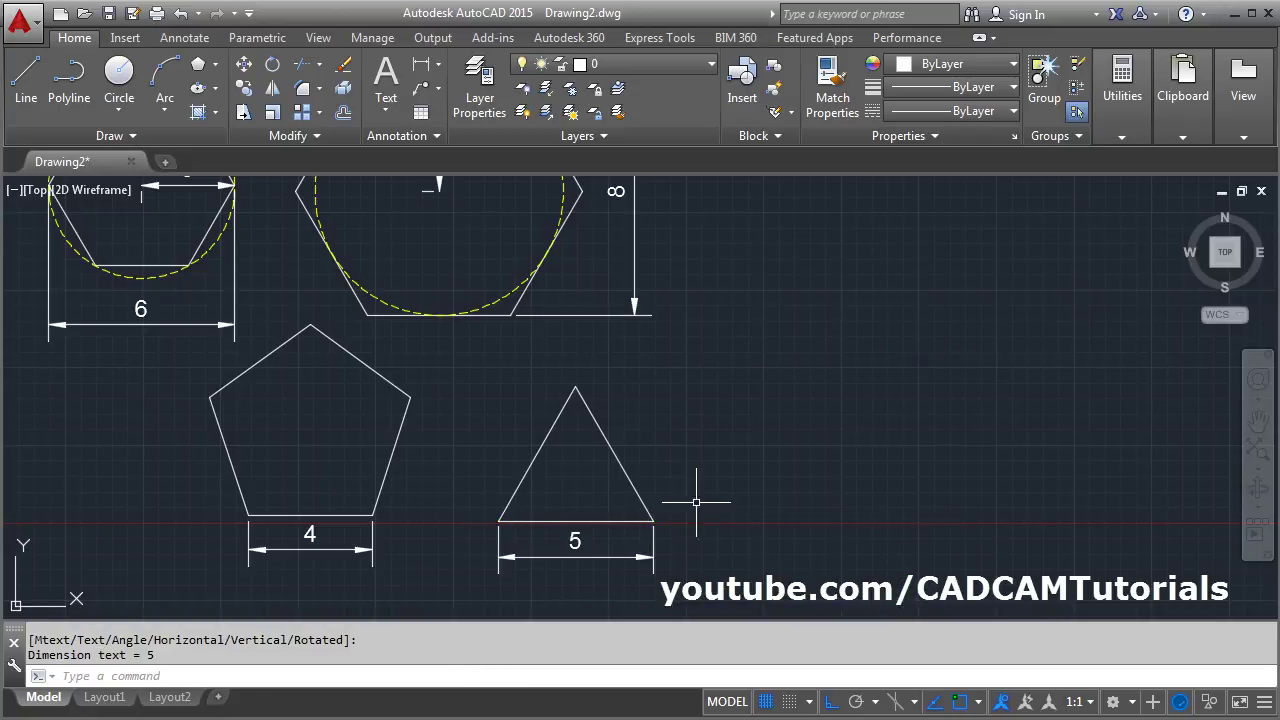
middle_drag(711, 443, 731, 473)
middle_click(723, 466)
middle_click(723, 466)
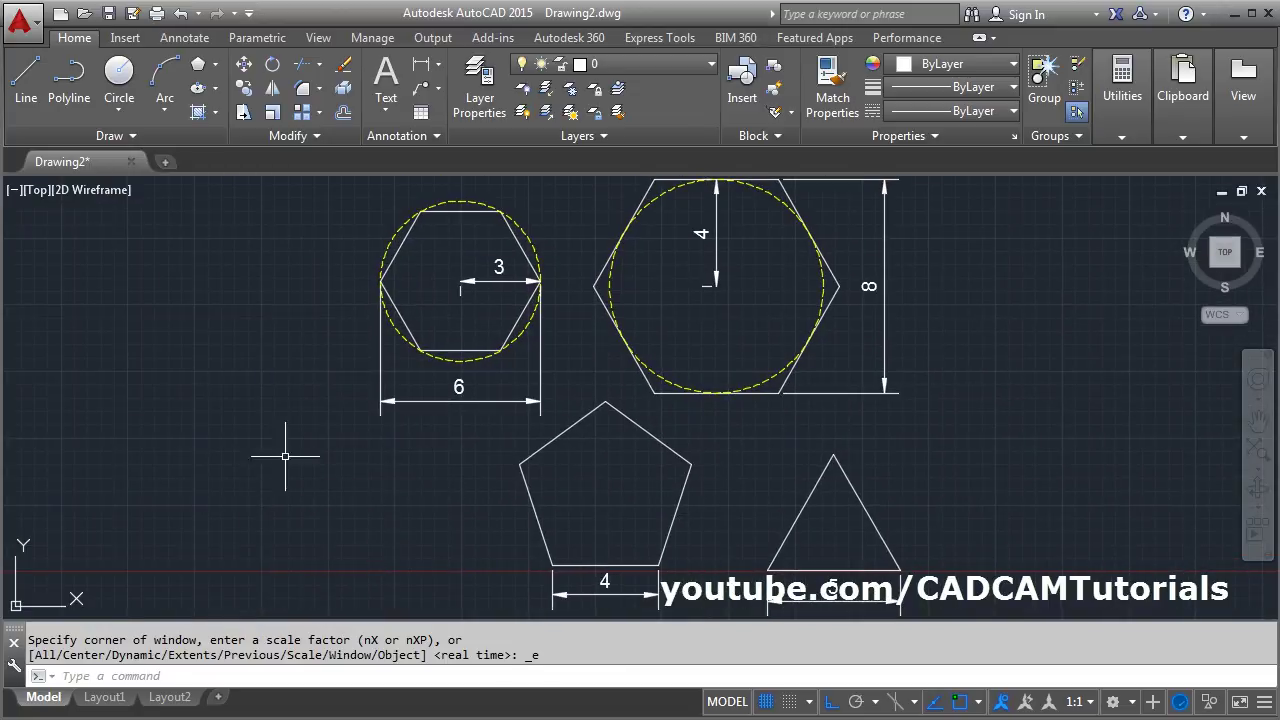
- Draw a 4-sided polygon by edge with a 5-unit edge, starting left of the pentagon
click(198, 64)
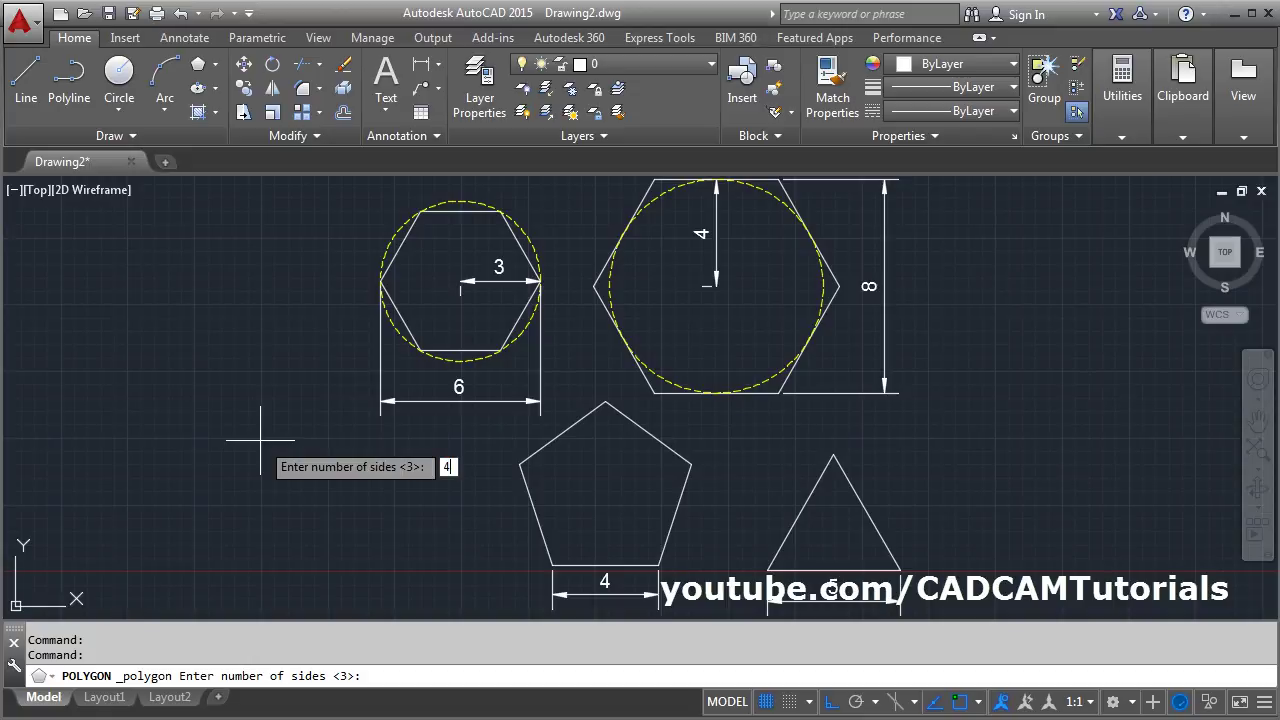
text(4)
key(Return)
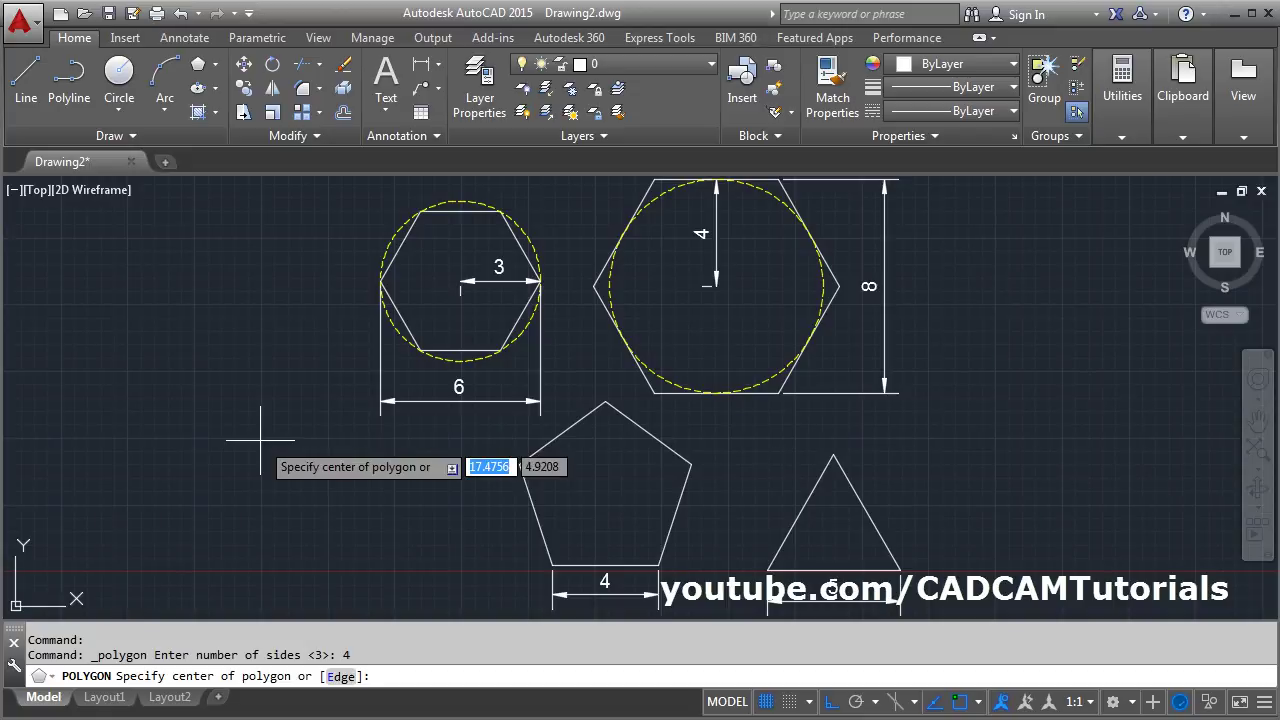
click(338, 678)
click(293, 588)
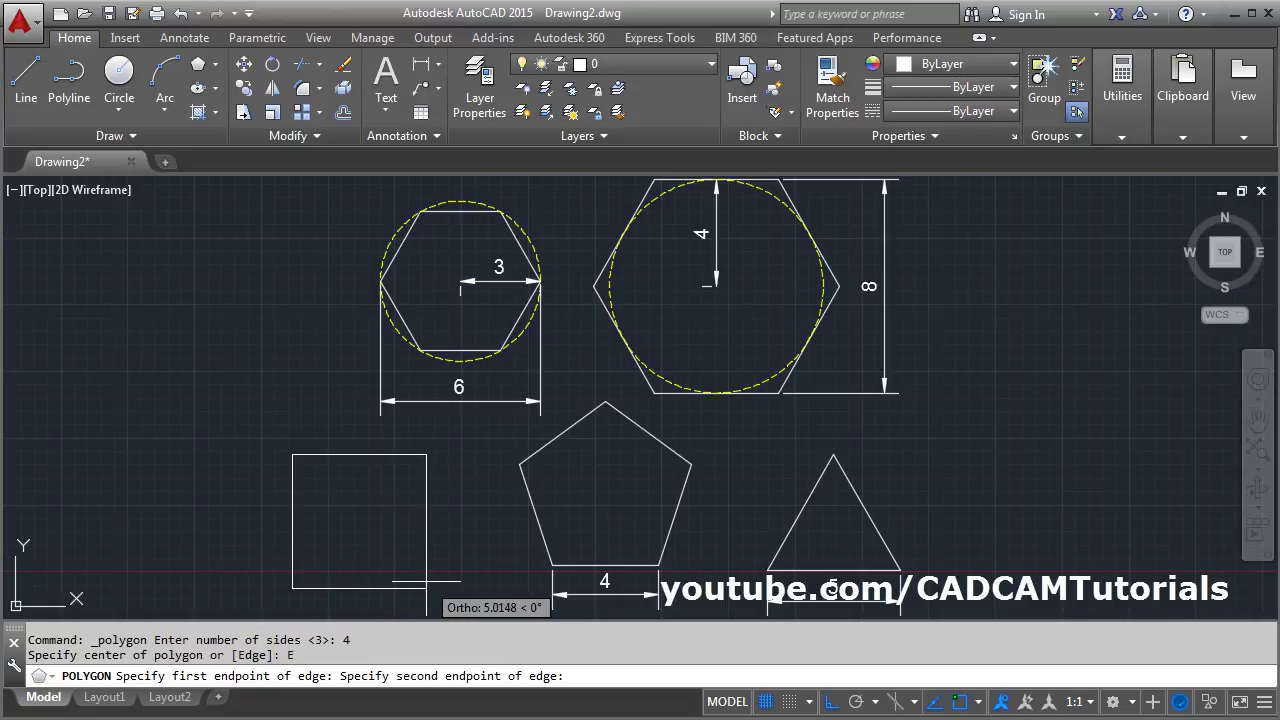
text(5)
key(Return)
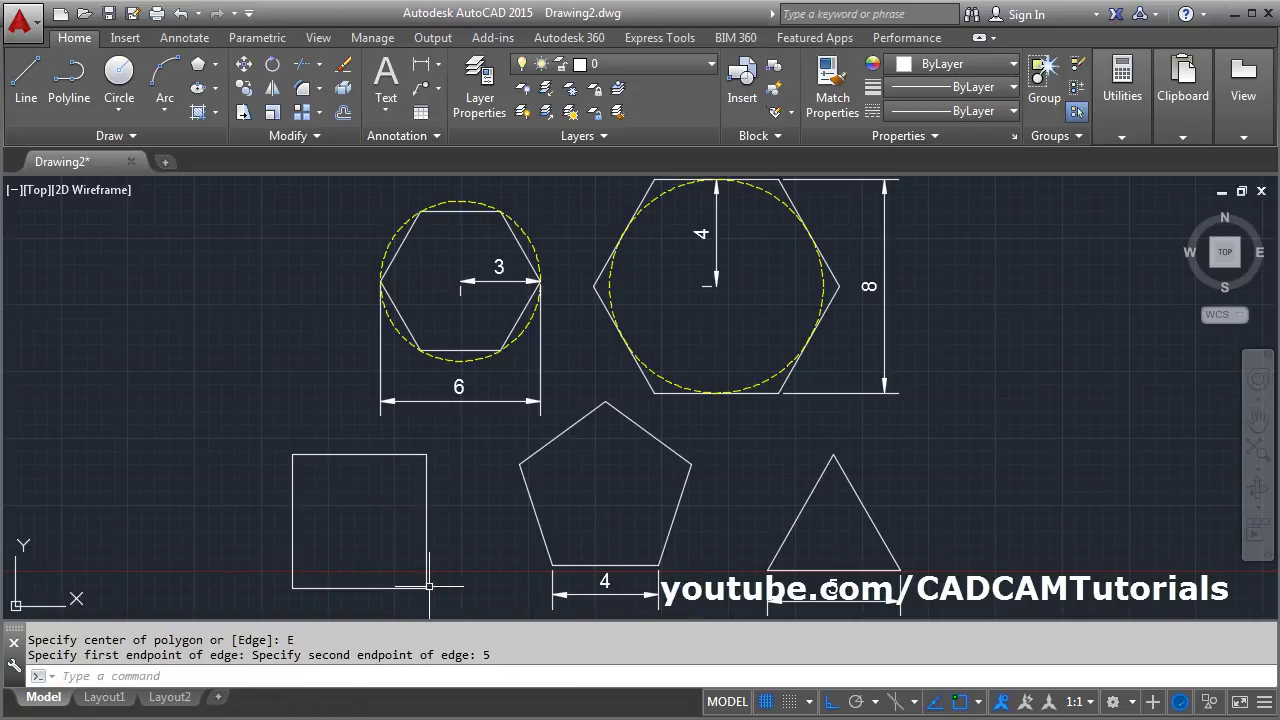
middle_drag(760, 405, 734, 417)
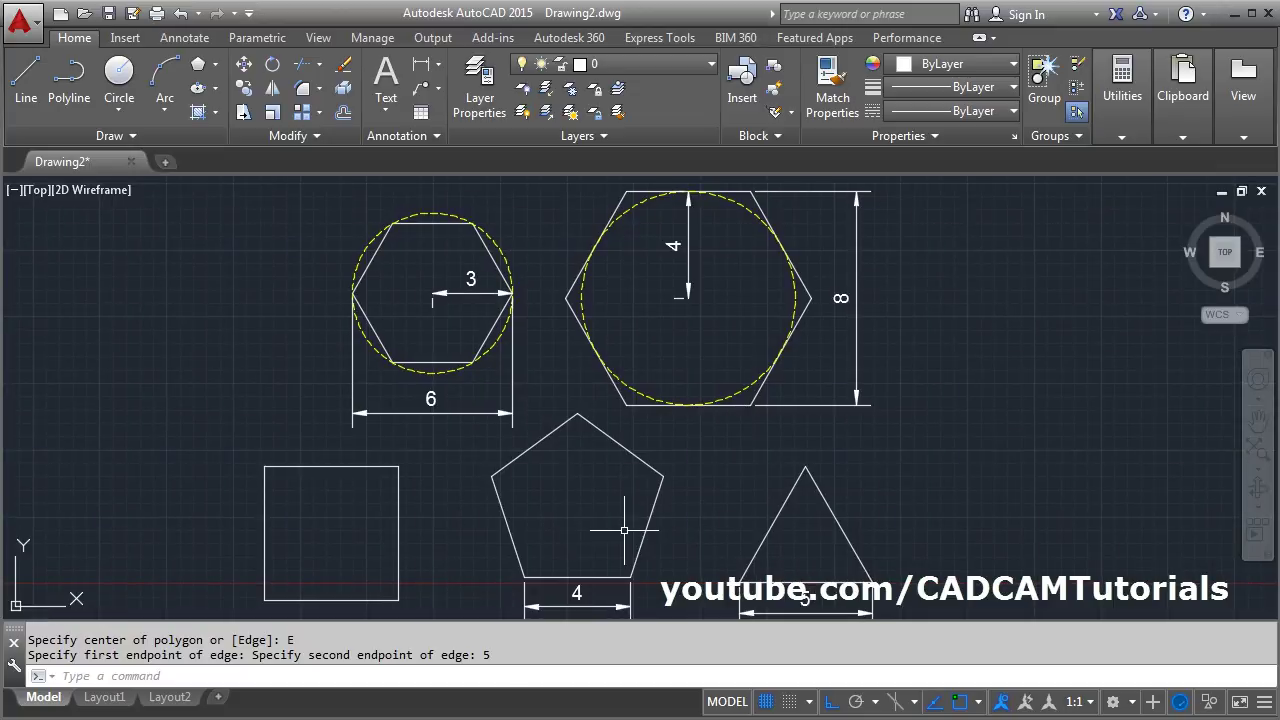